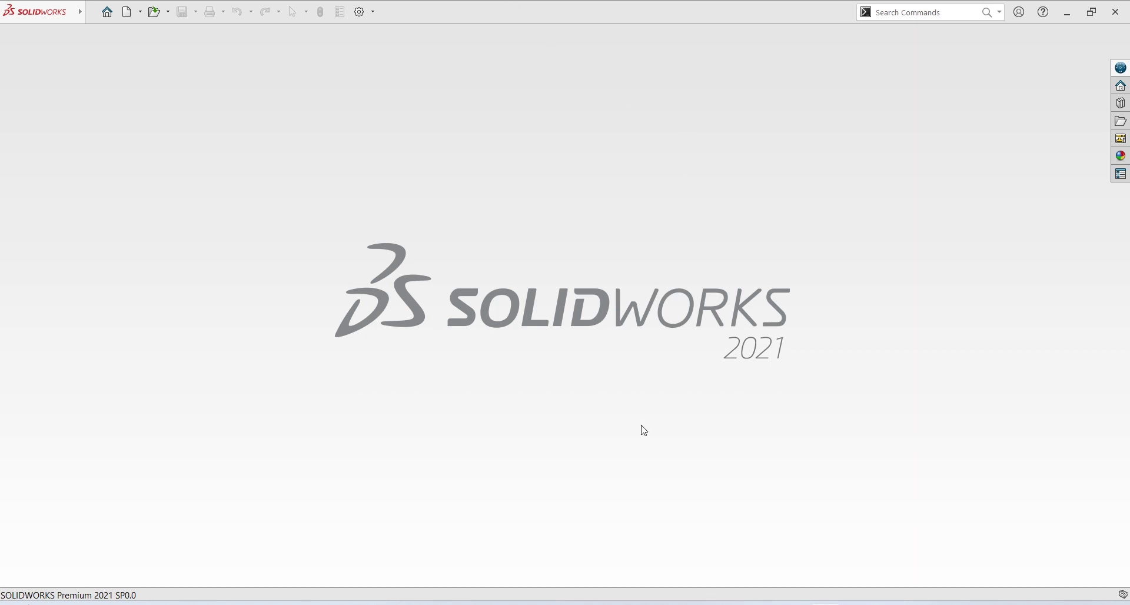
# Step: Check the bracket reference drawing, then create a new Part1 document using MMGS millimetre units
pyautogui.hotkey('alt', 'Tab')
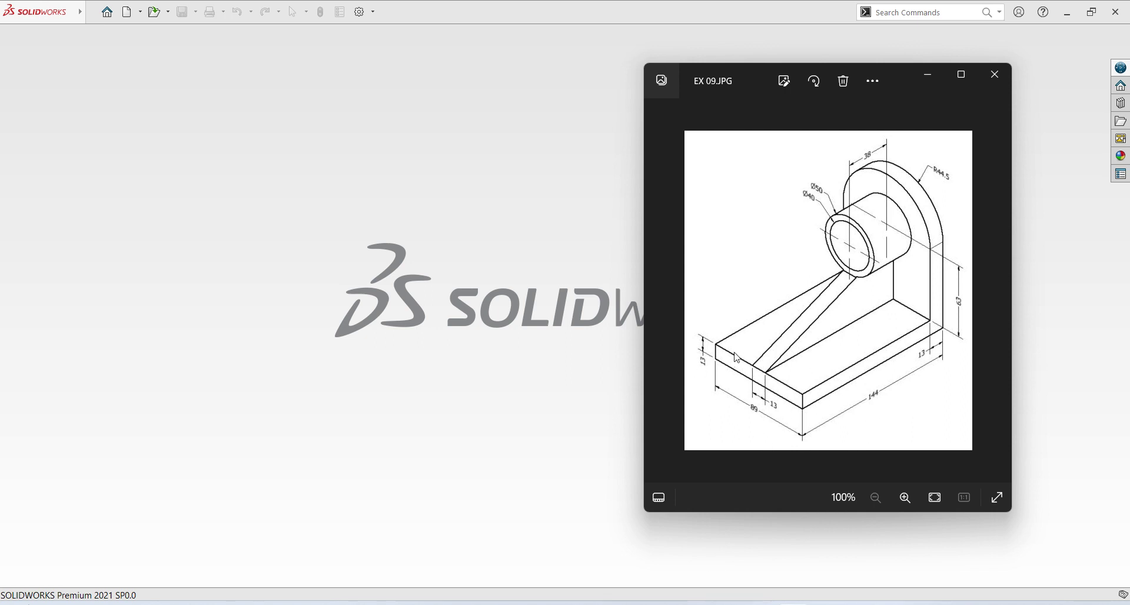
pyautogui.click(464, 167)
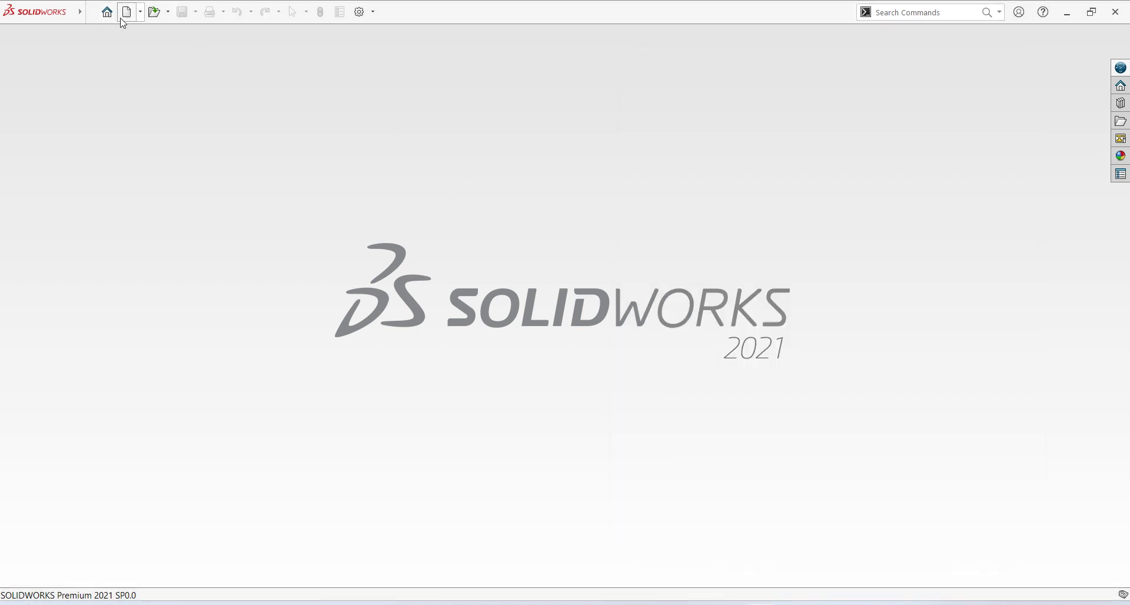
pyautogui.click(87, 14)
pyautogui.click(117, 35)
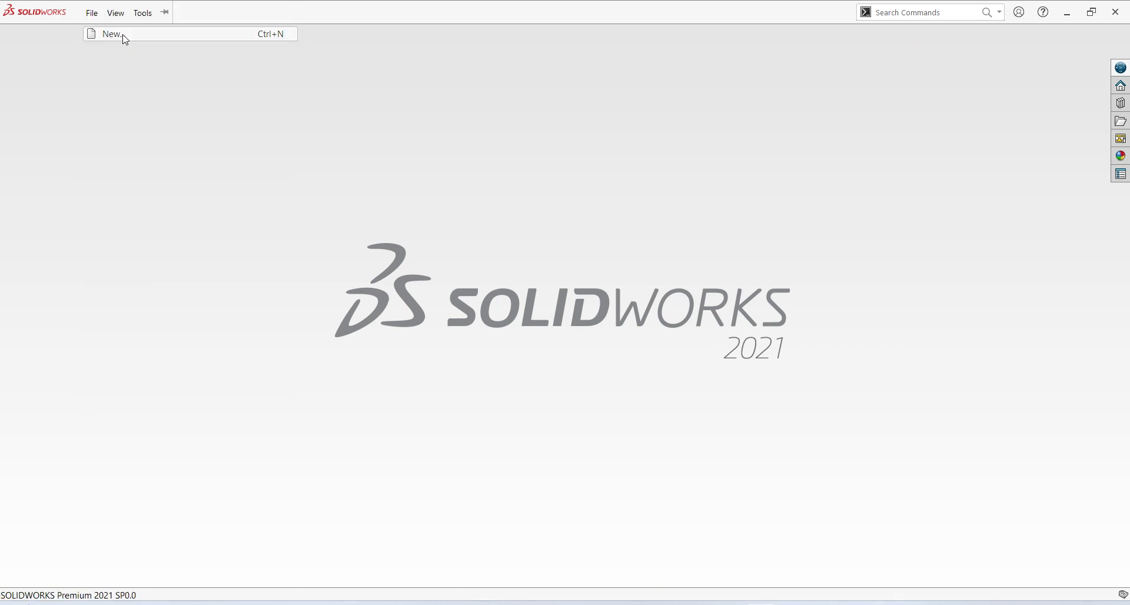
pyautogui.click(471, 460)
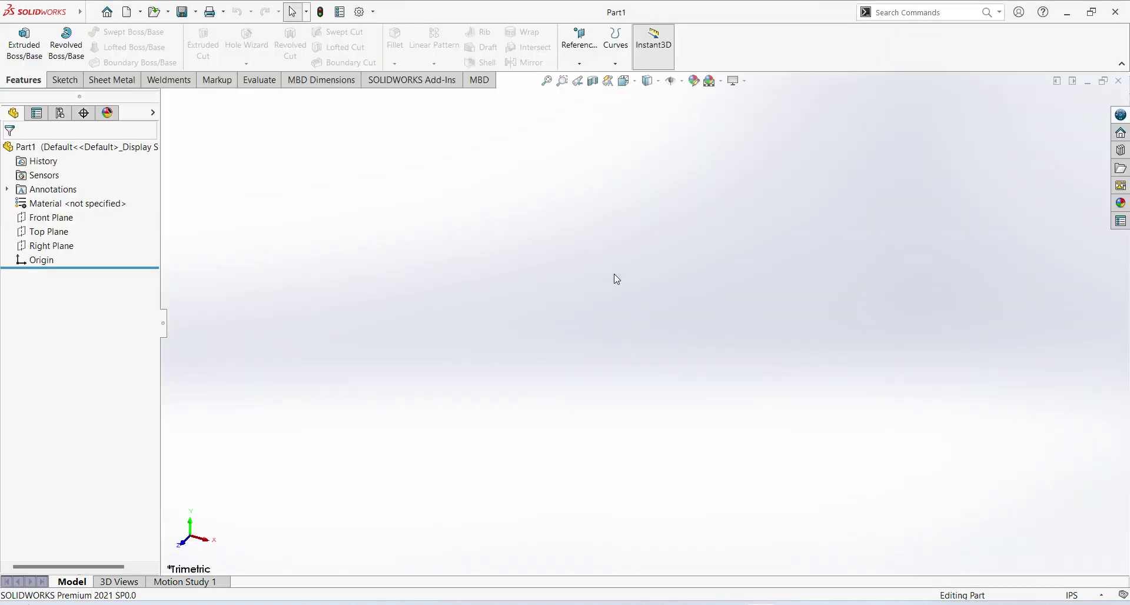
pyautogui.click(1077, 595)
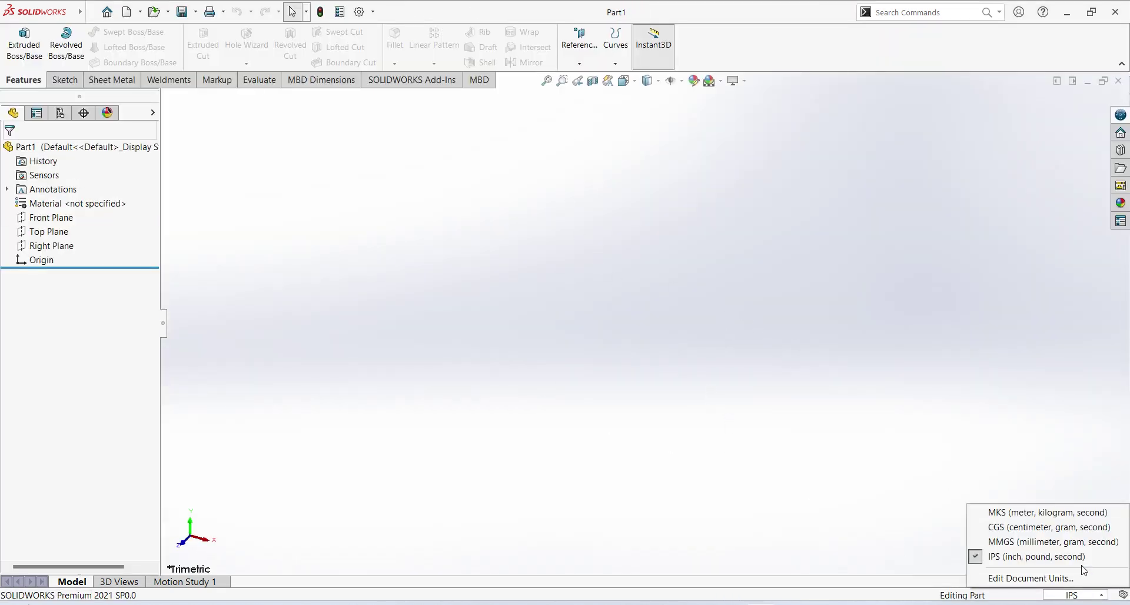
pyautogui.click(1042, 542)
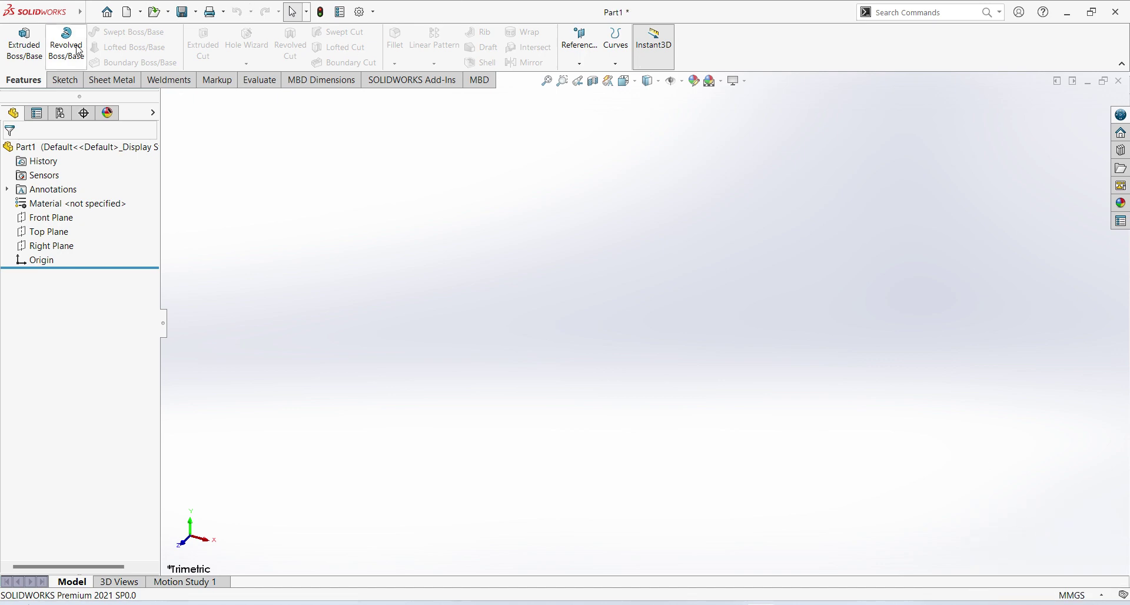
# Step: Draw a center rectangle at the origin on the Front Plane, viewed face-on
pyautogui.click(23, 34)
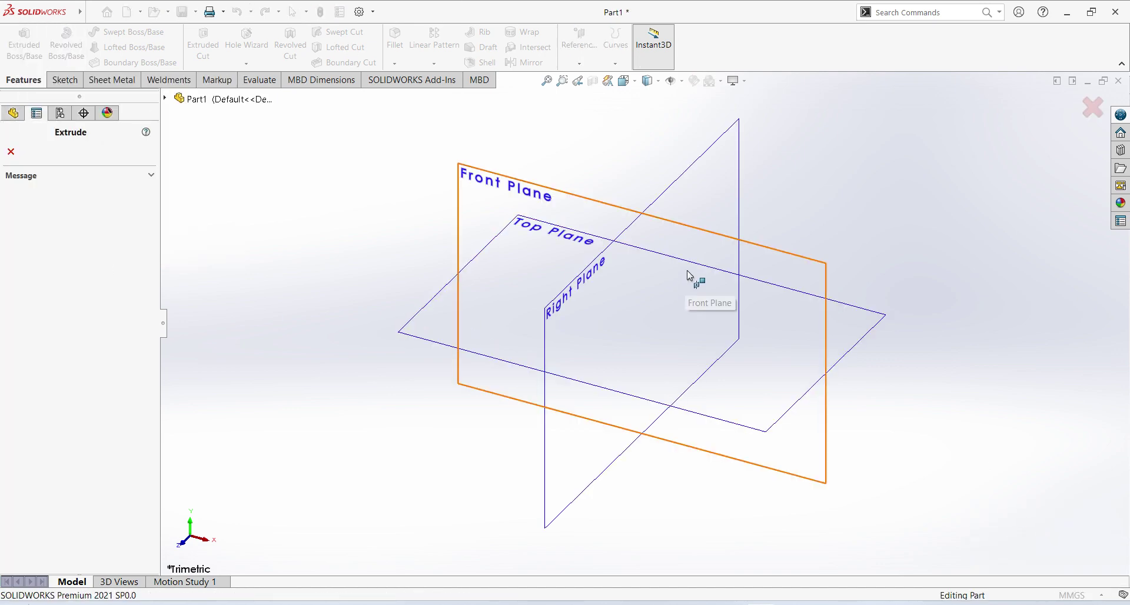
pyautogui.click(691, 228)
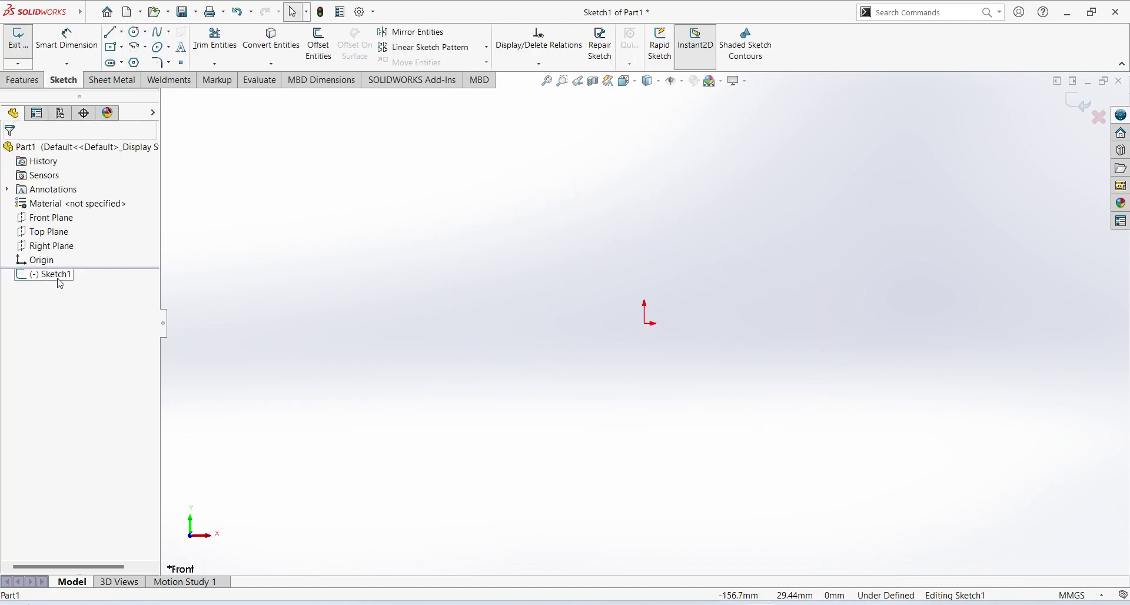
pyautogui.click(59, 276)
pyautogui.click(85, 265)
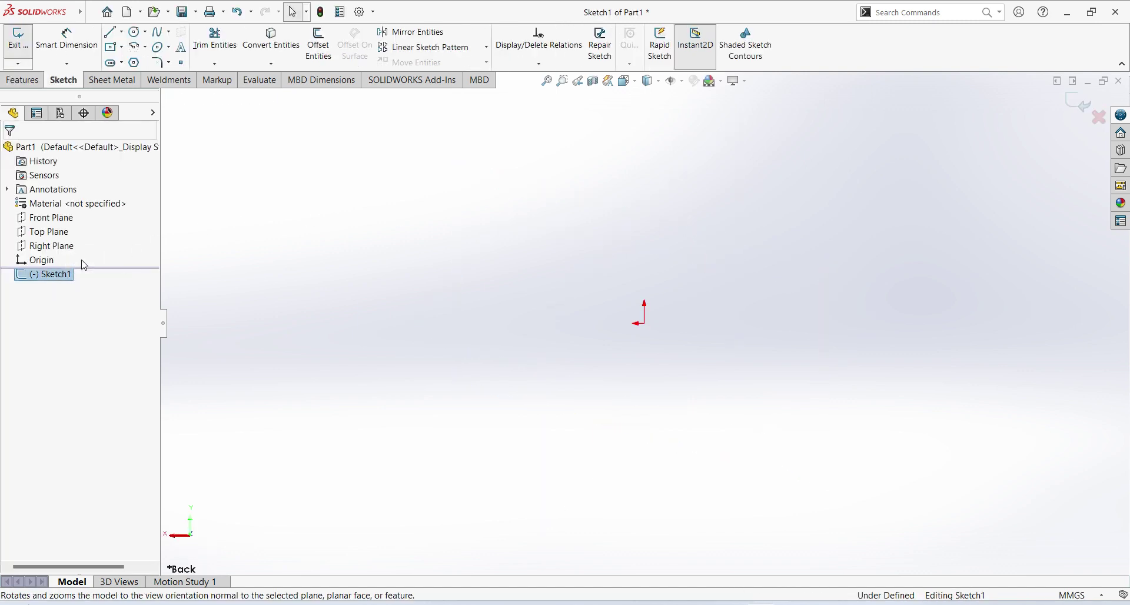
pyautogui.click(112, 48)
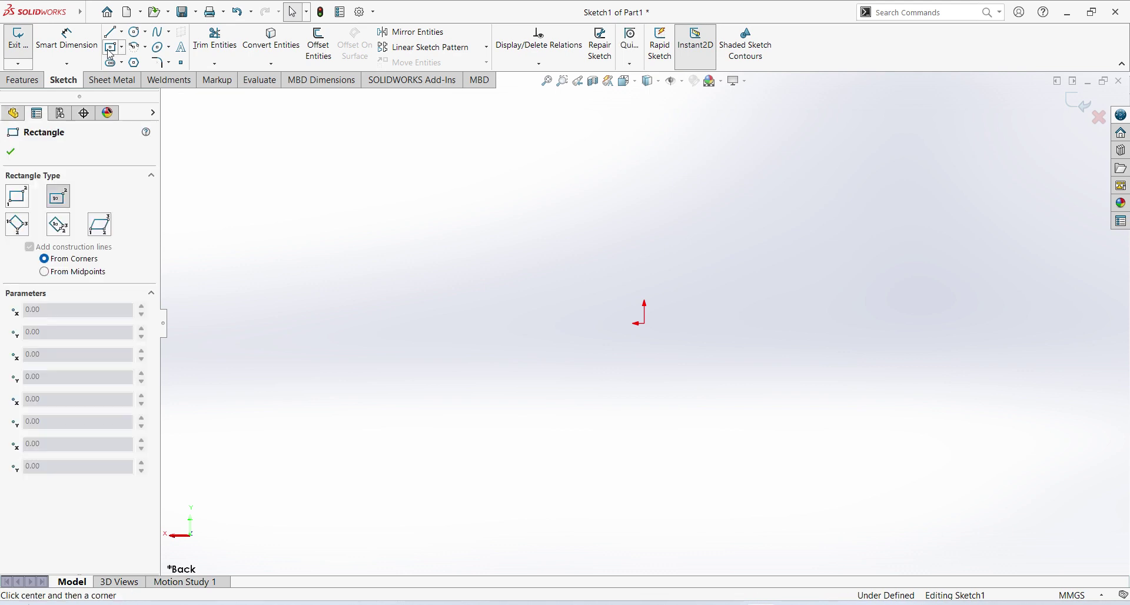
pyautogui.click(644, 323)
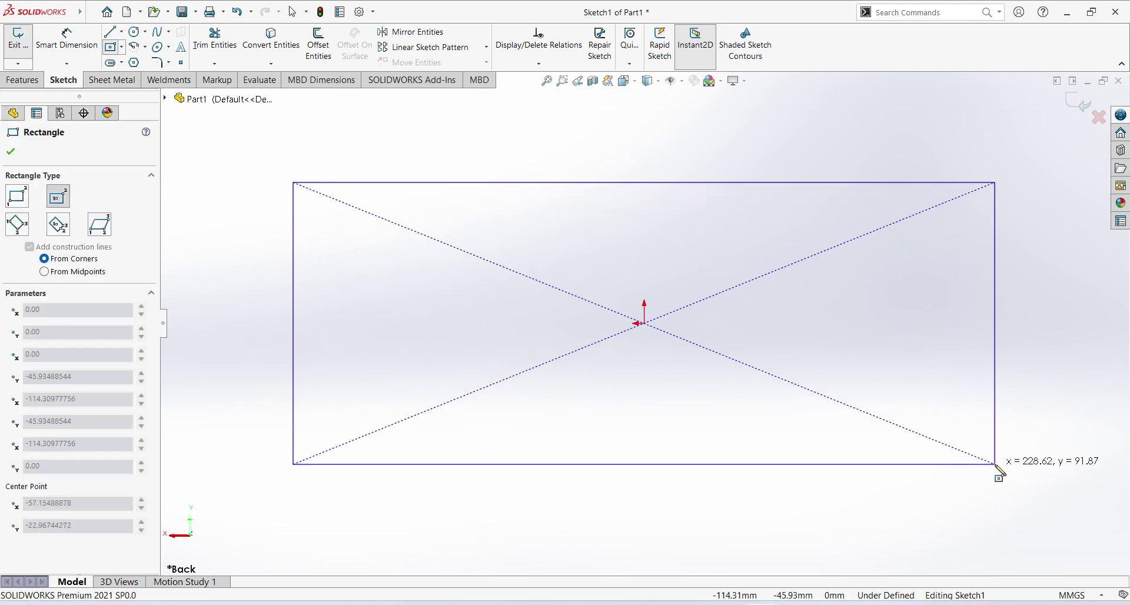
pyautogui.click(995, 464)
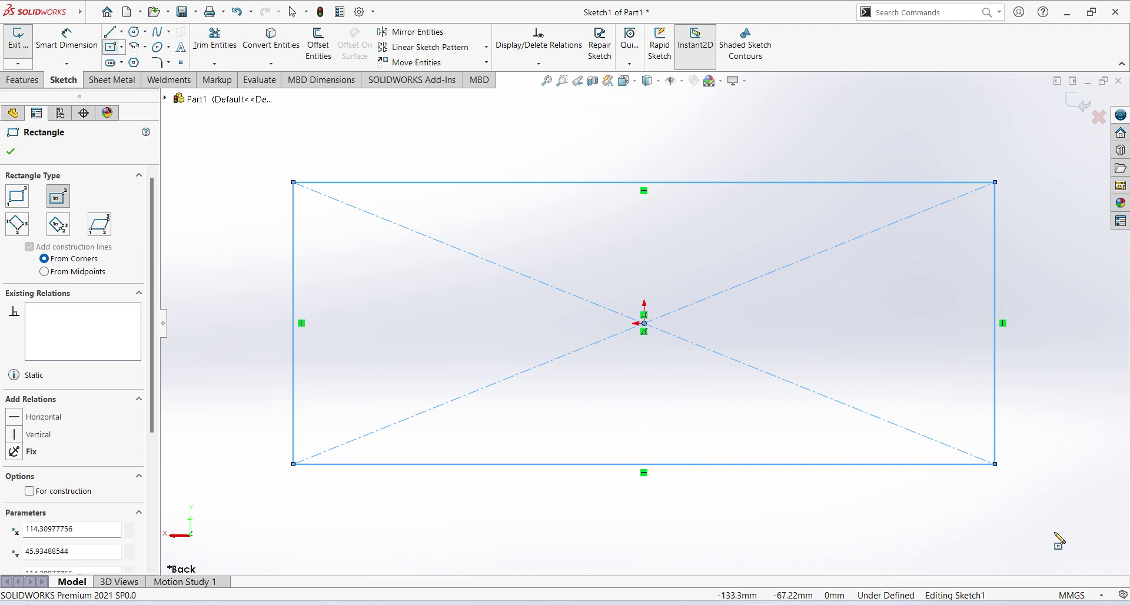
# Step: Dimension the rectangle 144 mm wide and 89 mm tall, then compare against the reference drawing
pyautogui.click(66, 38)
pyautogui.click(624, 465)
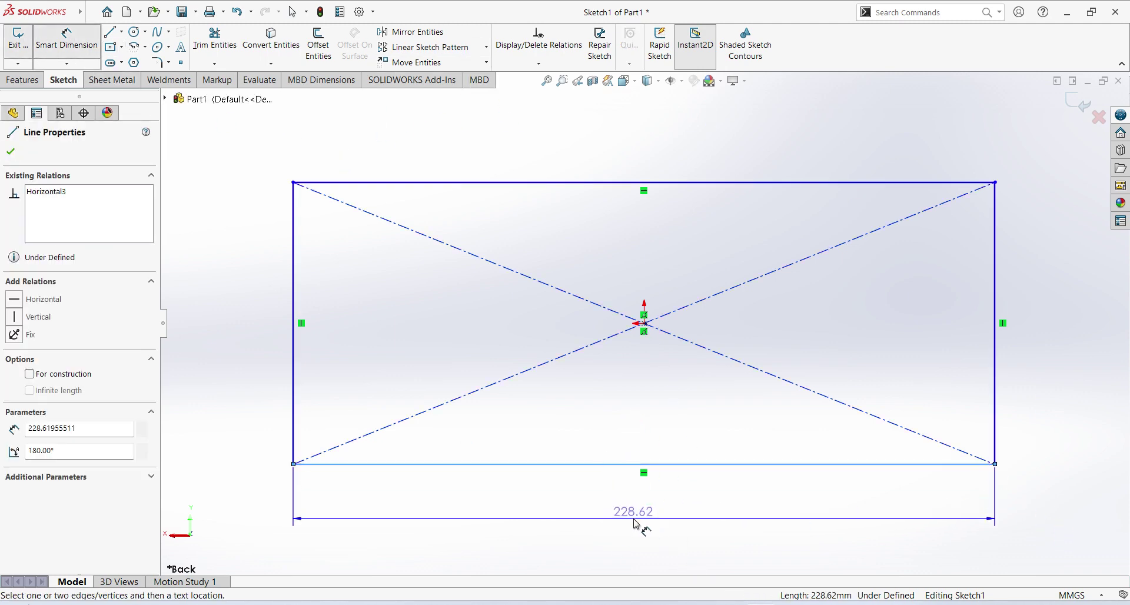
pyautogui.click(636, 520)
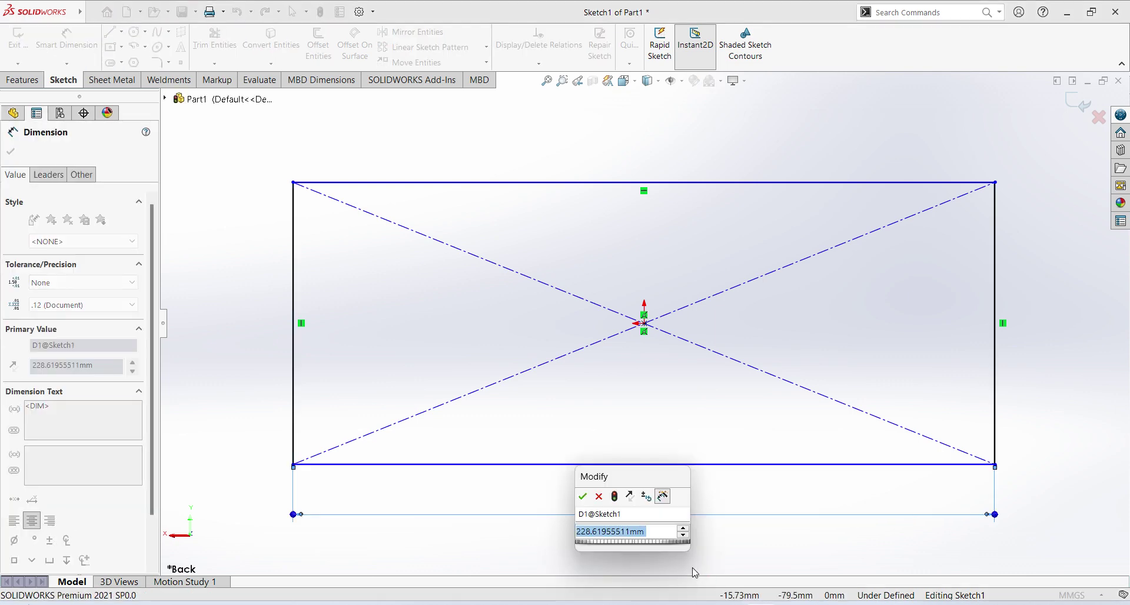
pyautogui.write('144')
pyautogui.press('Return')
pyautogui.click(295, 391)
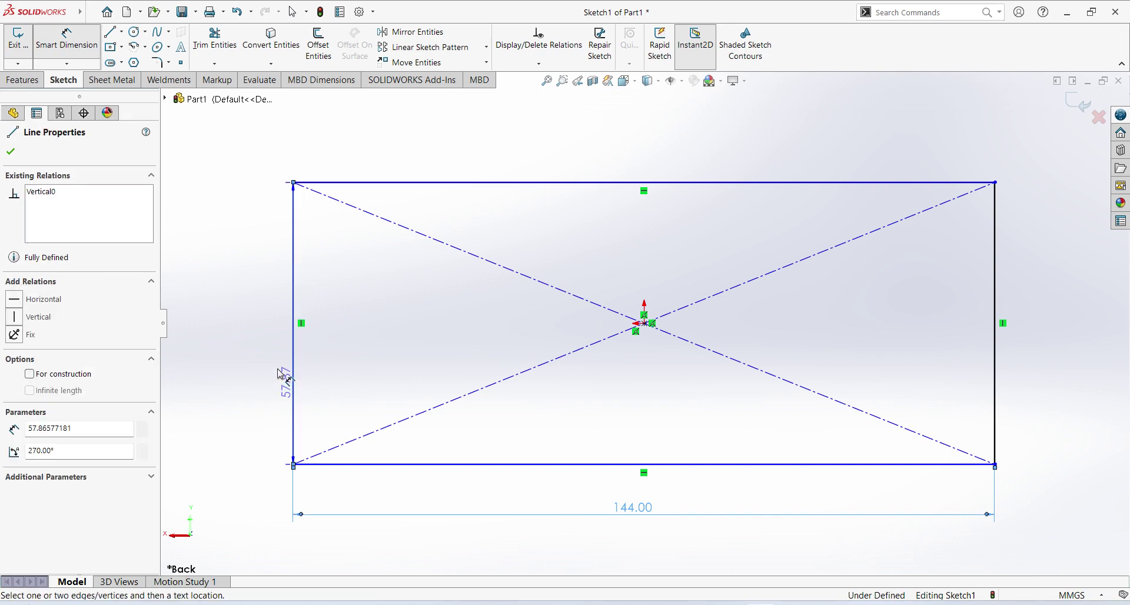
pyautogui.click(240, 371)
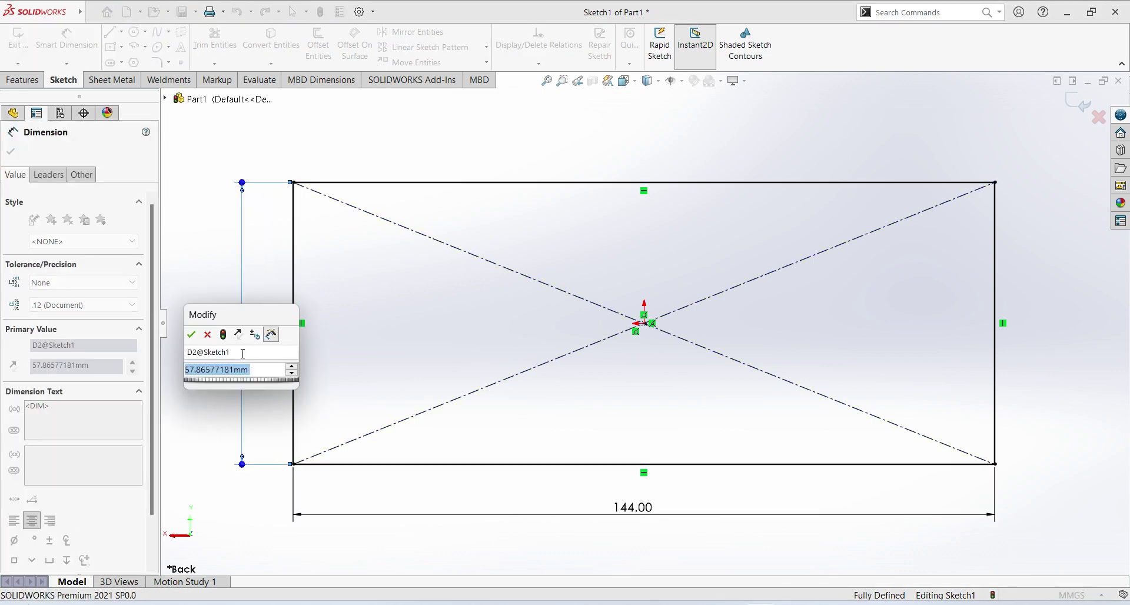
pyautogui.write('89')
pyautogui.press('Return')
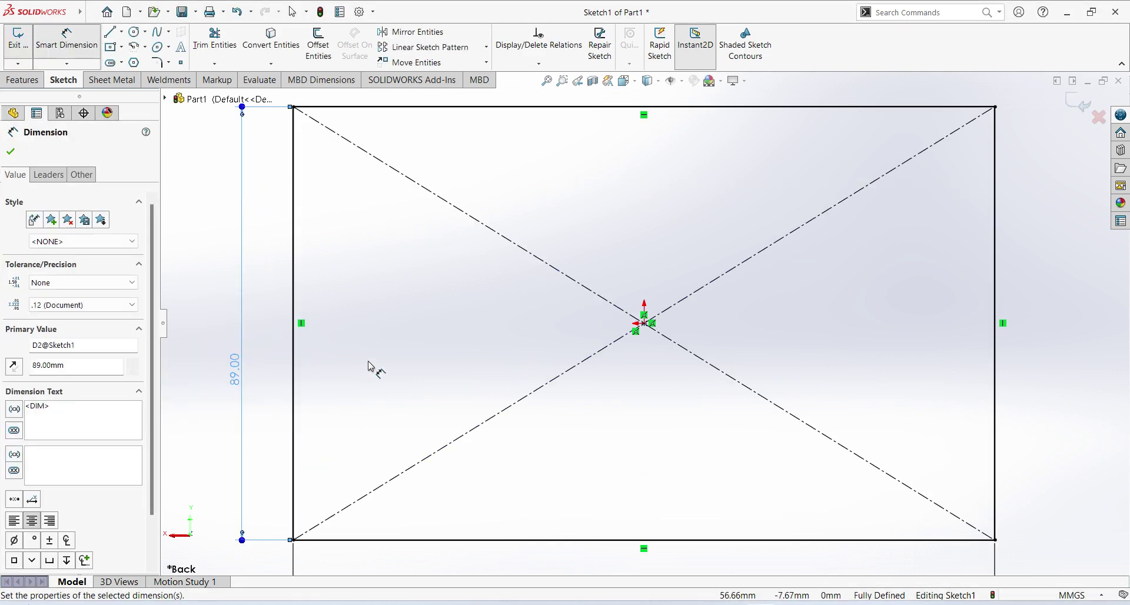
pyautogui.press('f')
pyautogui.hotkey('alt', 'Tab')
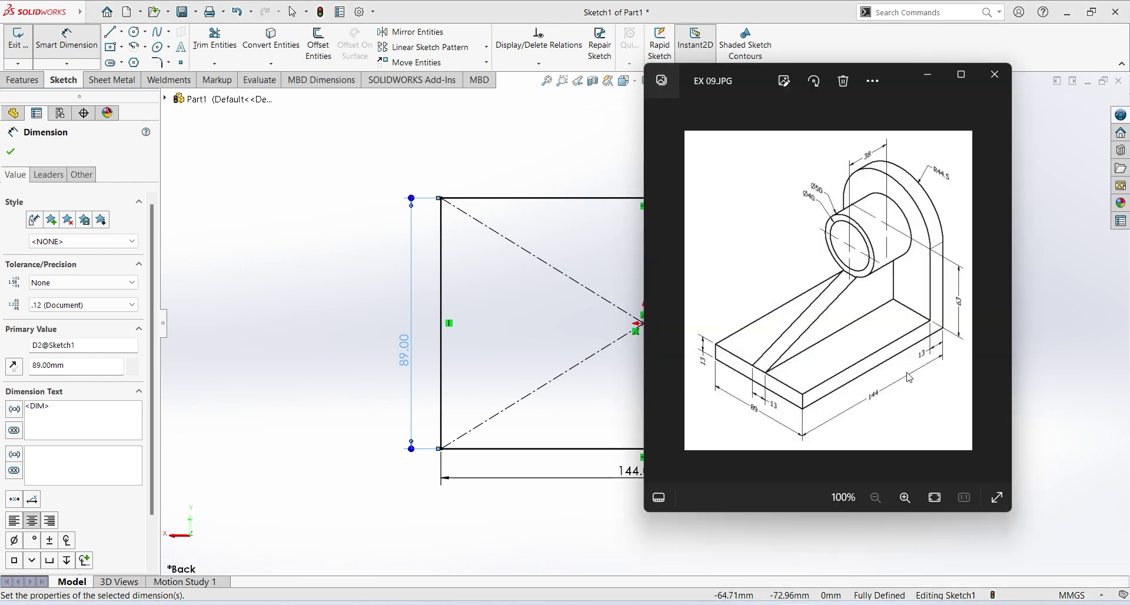
pyautogui.click(933, 84)
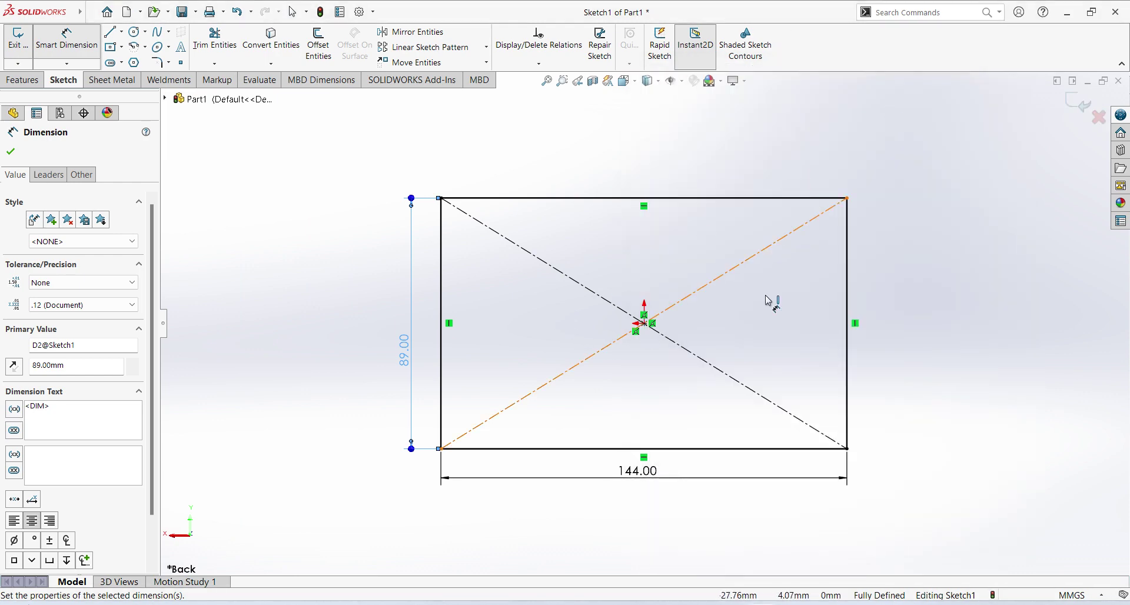
# Step: Extrude the rectangle 13 mm in the reversed direction as Boss-Extrude1, then recheck the reference drawing
pyautogui.press('Escape')
pyautogui.press('e')
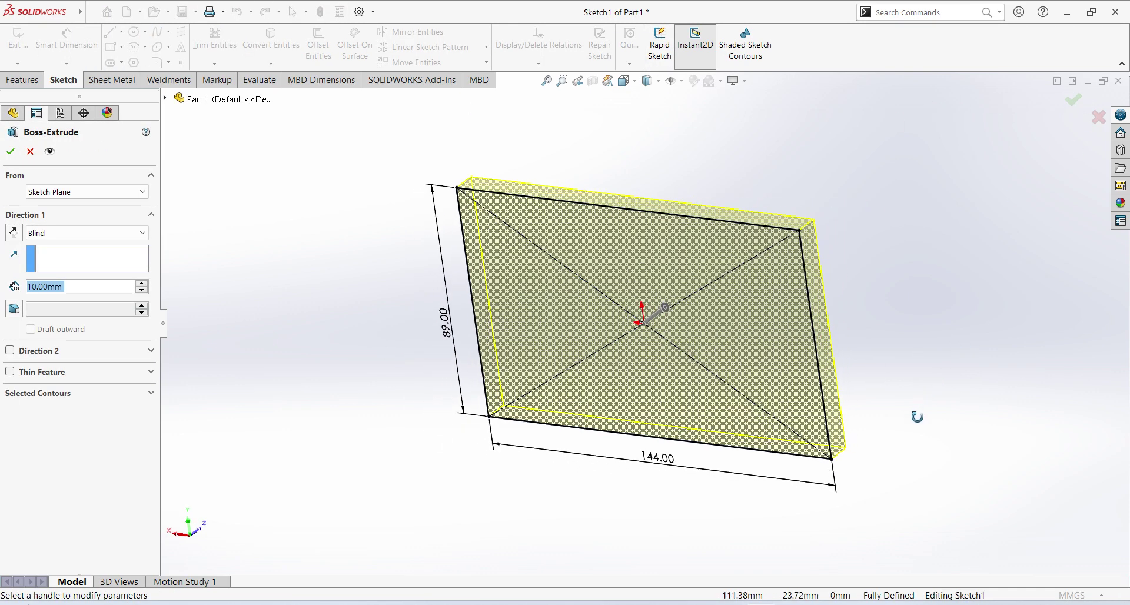
pyautogui.click(15, 232)
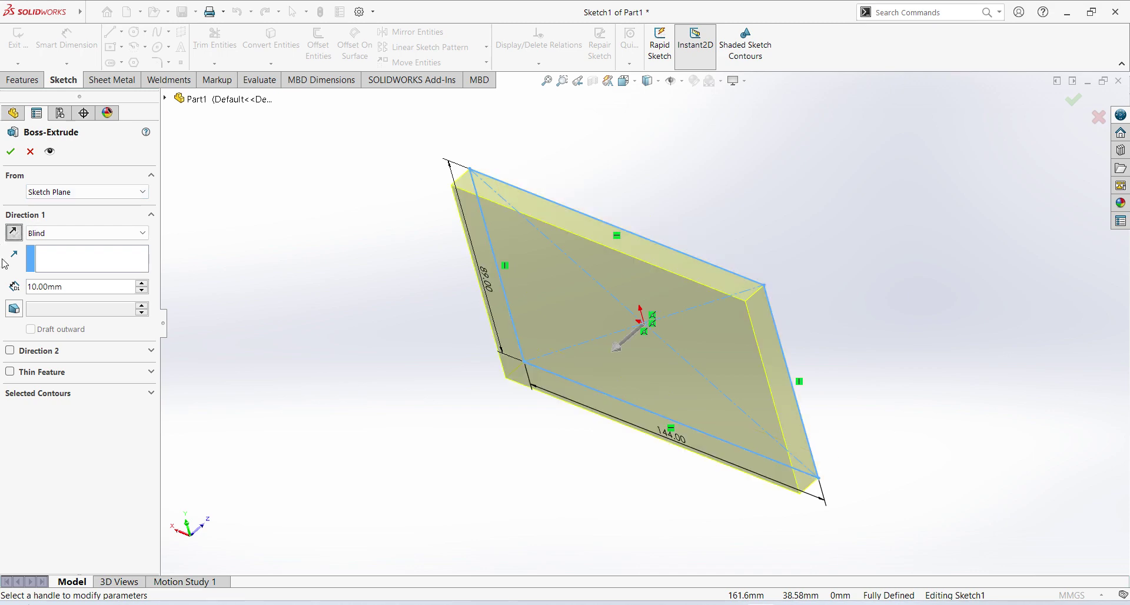
pyautogui.doubleClick(67, 288)
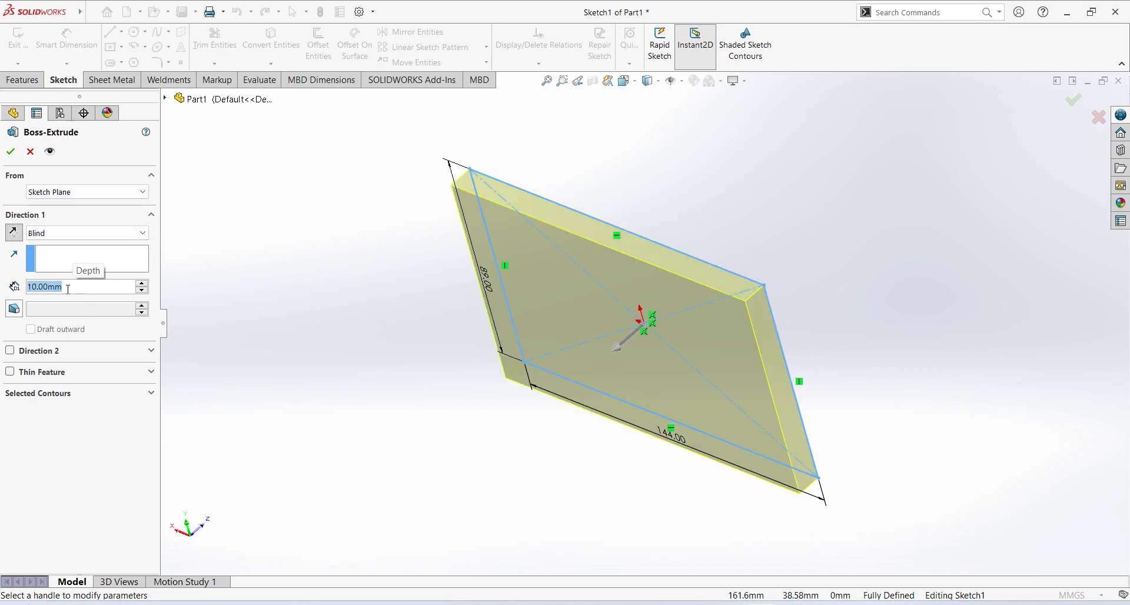
pyautogui.write('13')
pyautogui.press('Return')
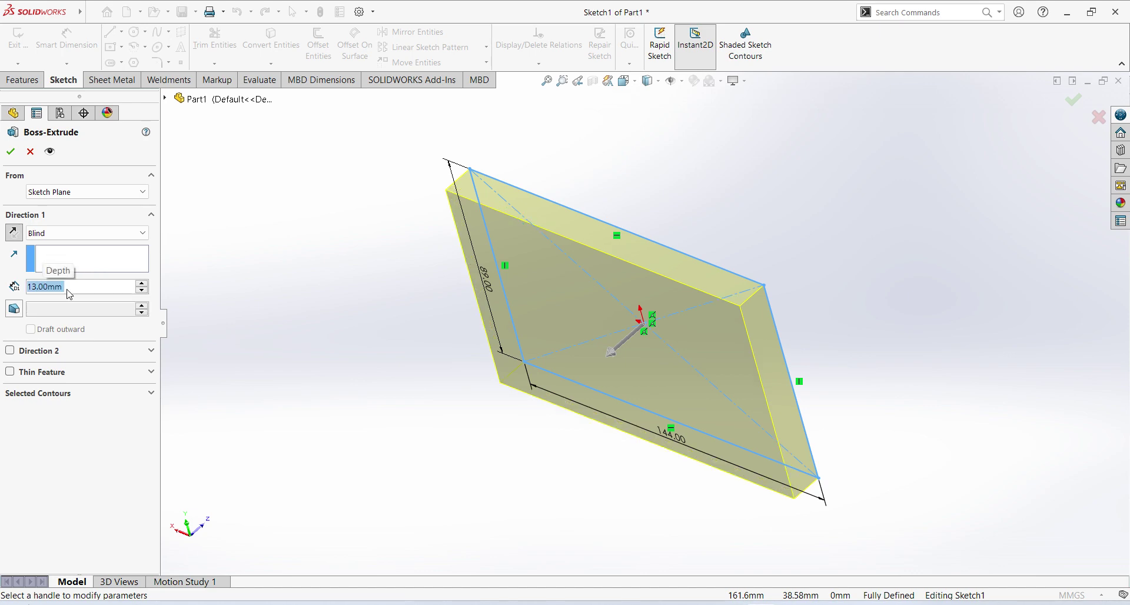
pyautogui.click(11, 154)
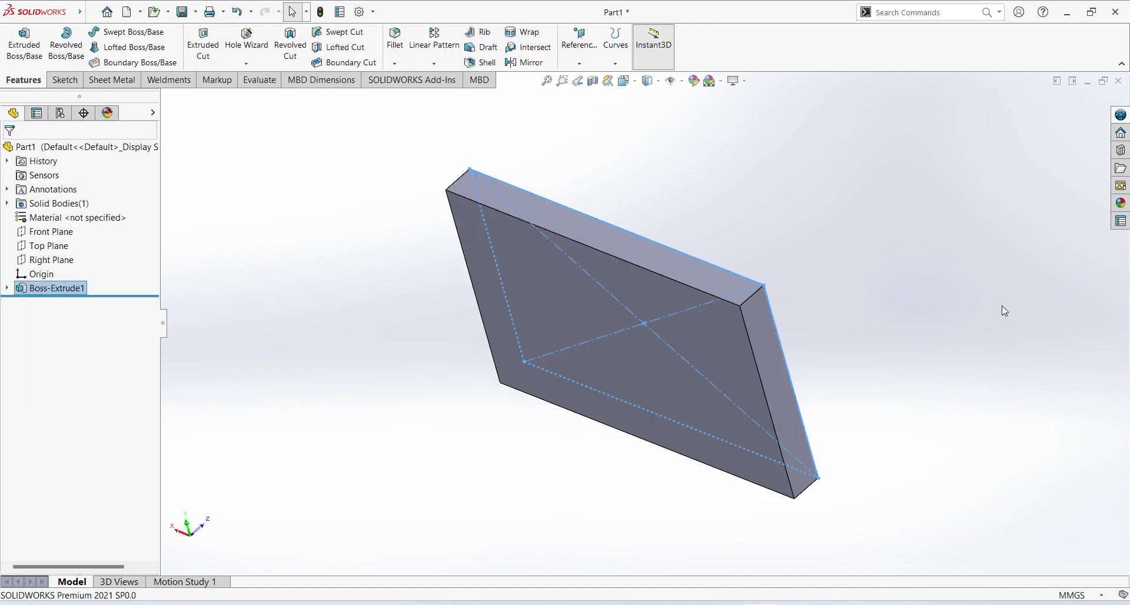
pyautogui.moveTo(825, 376)
pyautogui.mouseDown(button='middle')
pyautogui.moveTo(877, 279)
pyautogui.moveTo(845, 390)
pyautogui.moveTo(888, 252)
pyautogui.moveTo(847, 302)
pyautogui.moveTo(712, 298)
pyautogui.moveTo(657, 351)
pyautogui.mouseUp(button='middle')
pyautogui.hotkey('alt', 'Tab')
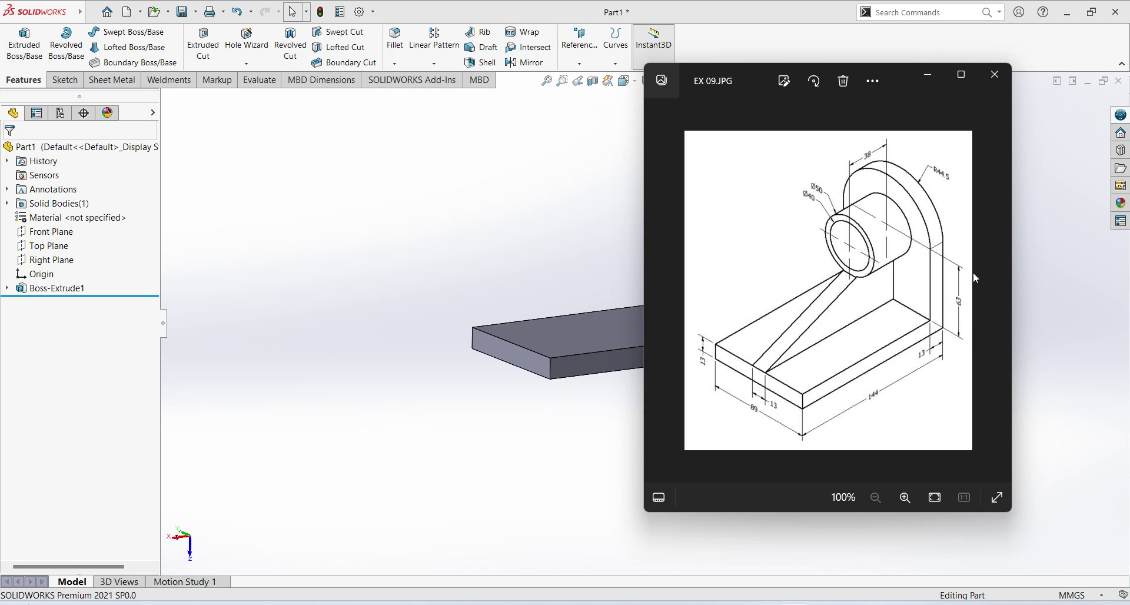
# Step: Start a sketch on the plate's front face, viewed face-on, and draw a circle left of the plate
pyautogui.click(487, 443)
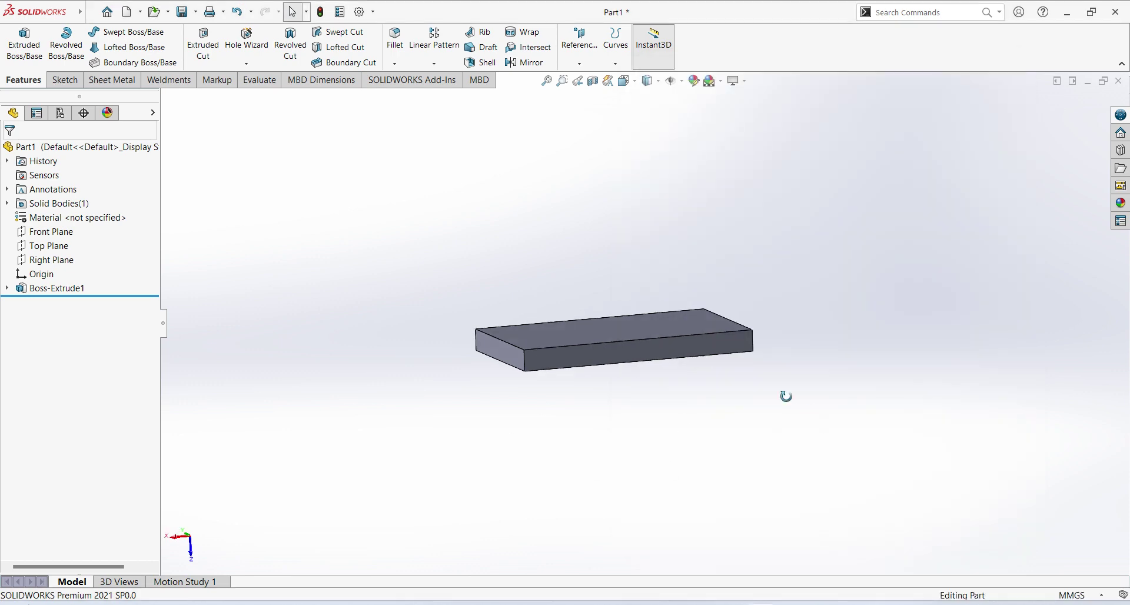
pyautogui.moveTo(825, 425); pyautogui.dragTo(658, 351, button='middle')
pyautogui.click(658, 351)
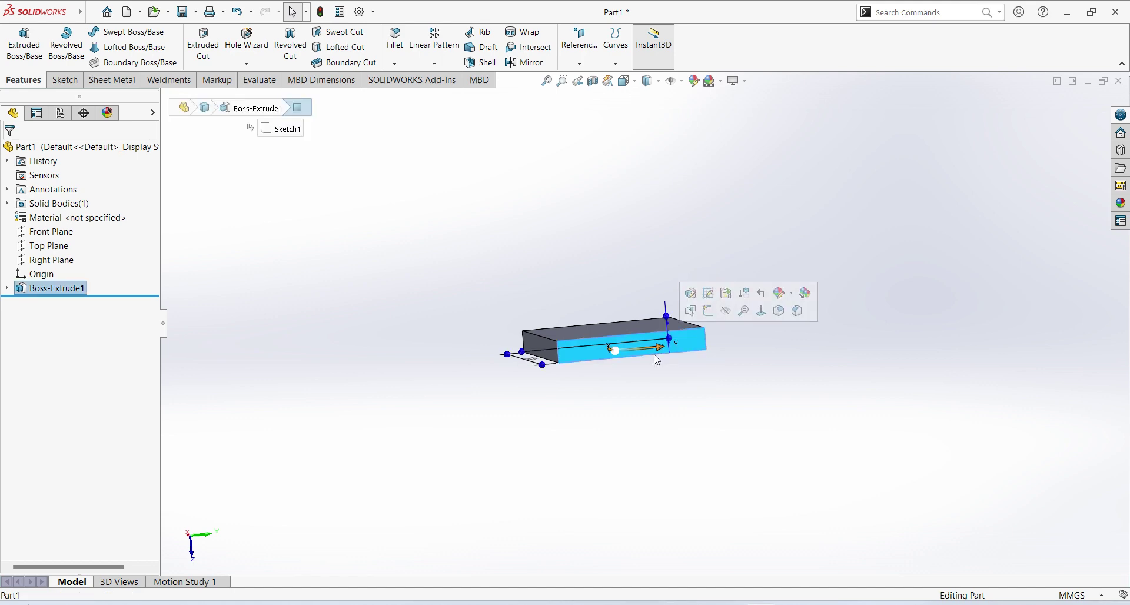
pyautogui.click(711, 318)
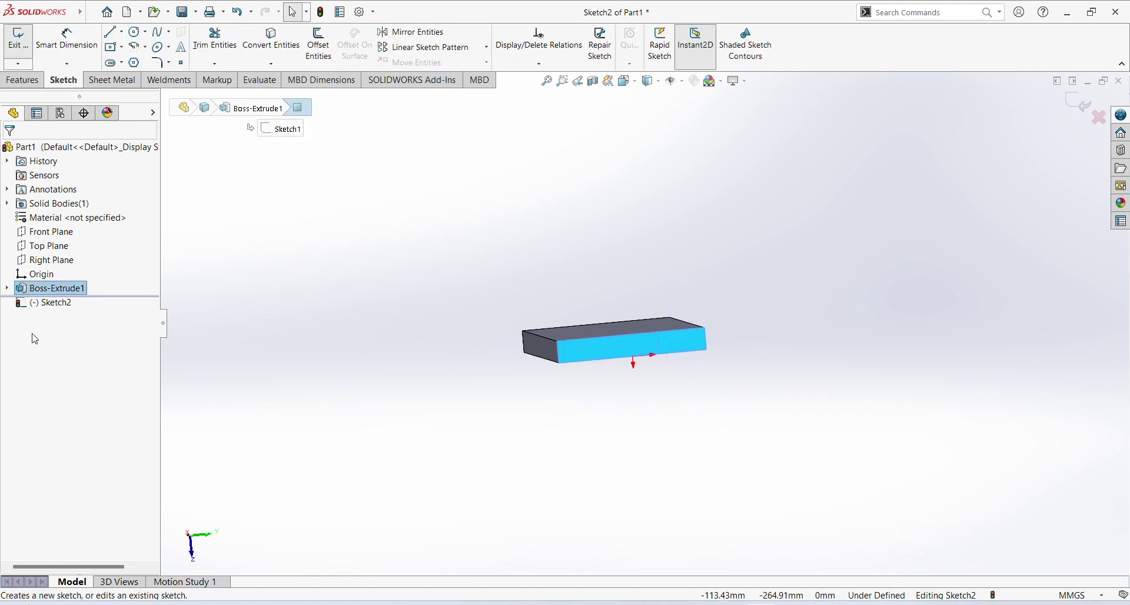
pyautogui.click(63, 303)
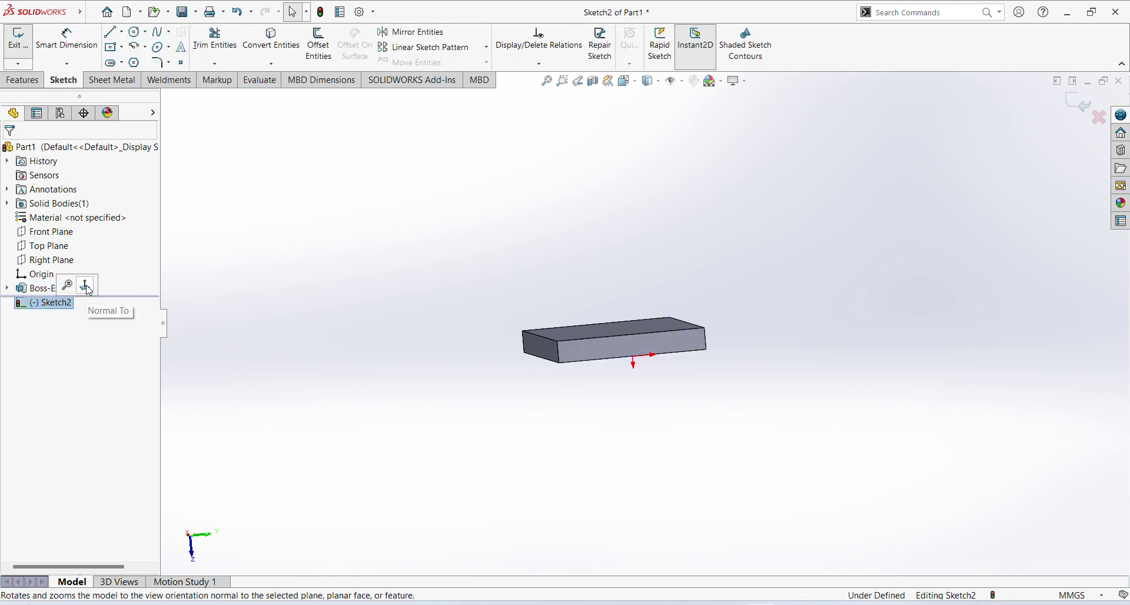
pyautogui.click(88, 289)
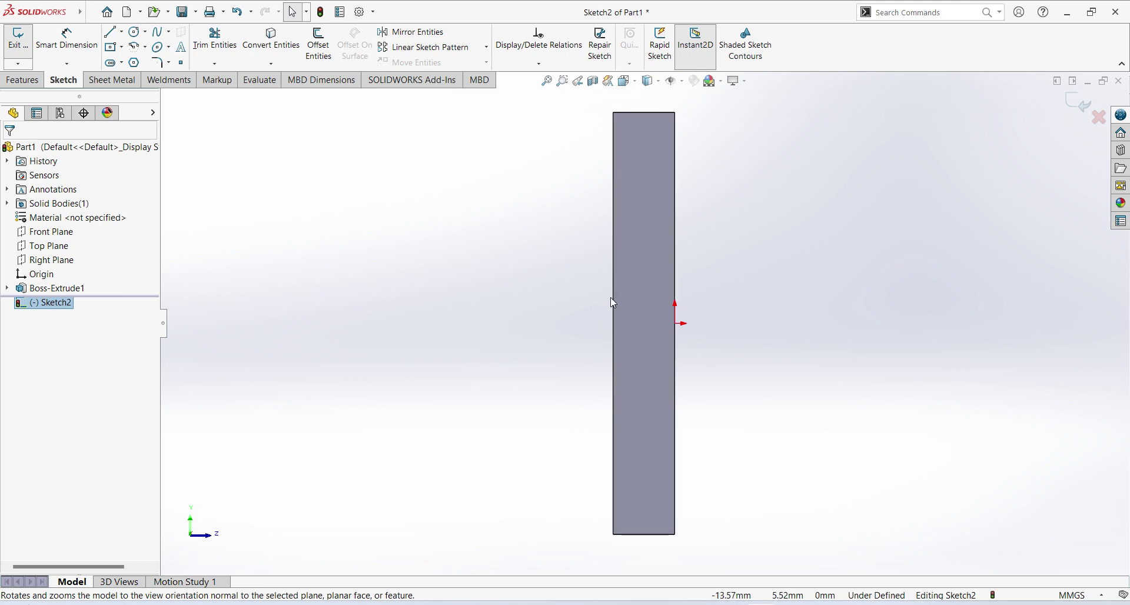
pyautogui.scroll(2, 613, 303)
pyautogui.click(135, 32)
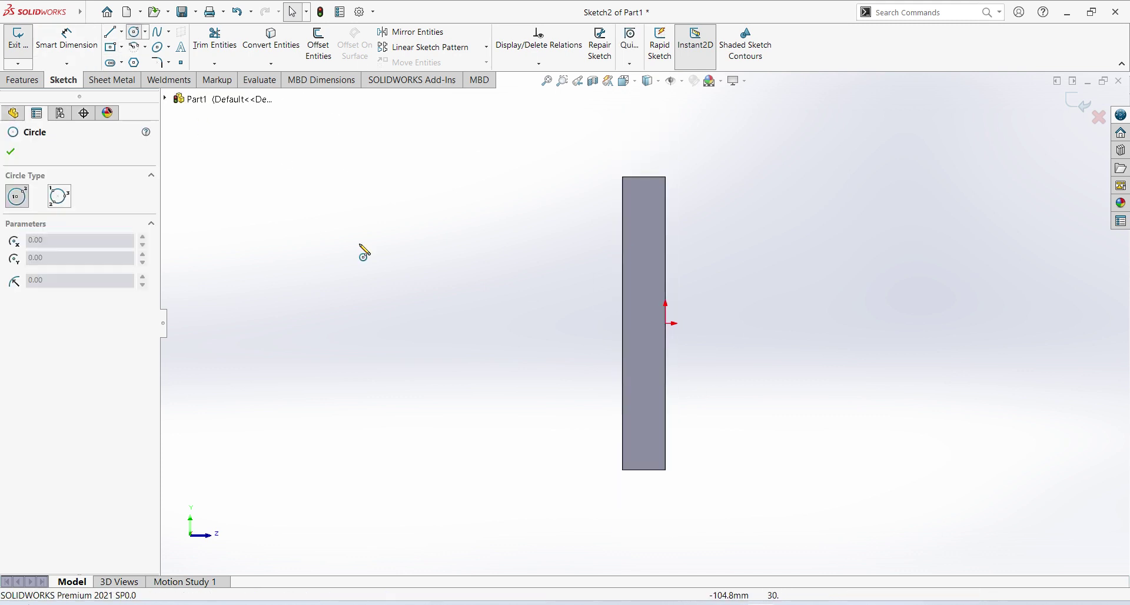
pyautogui.click(355, 316)
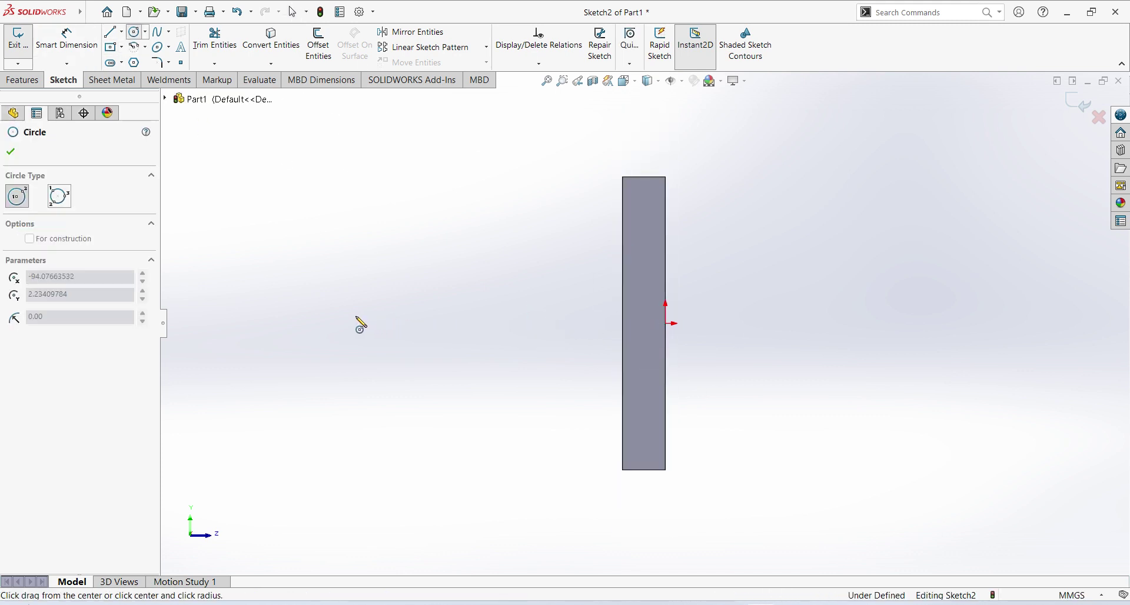
pyautogui.click(469, 394)
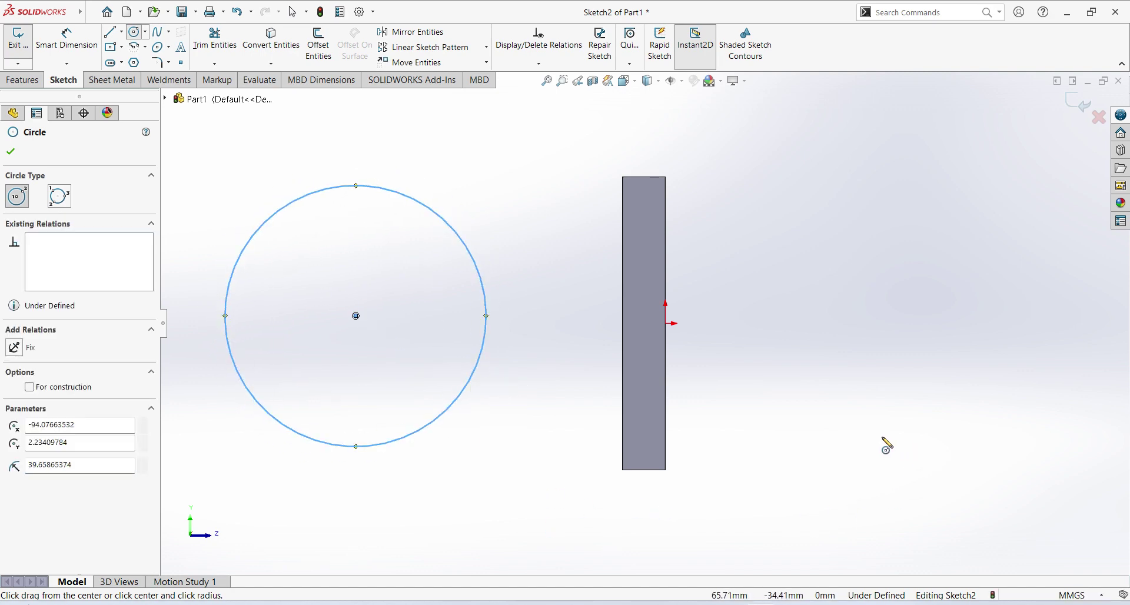
pyautogui.press('Escape')
# Step: Give the circle an 89 mm diameter
pyautogui.click(69, 37)
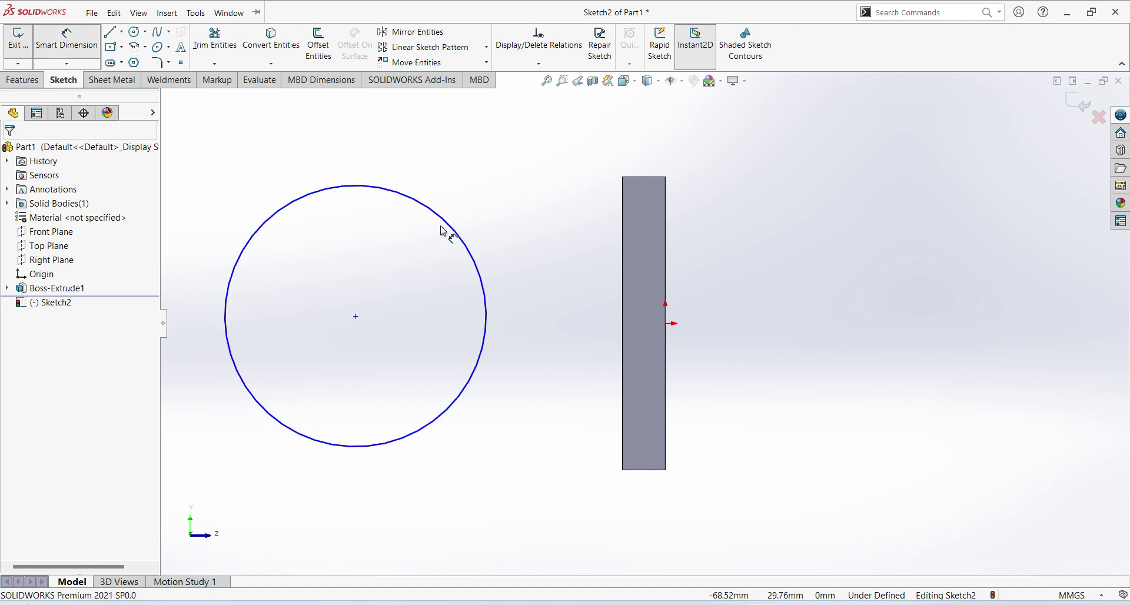
pyautogui.click(460, 240)
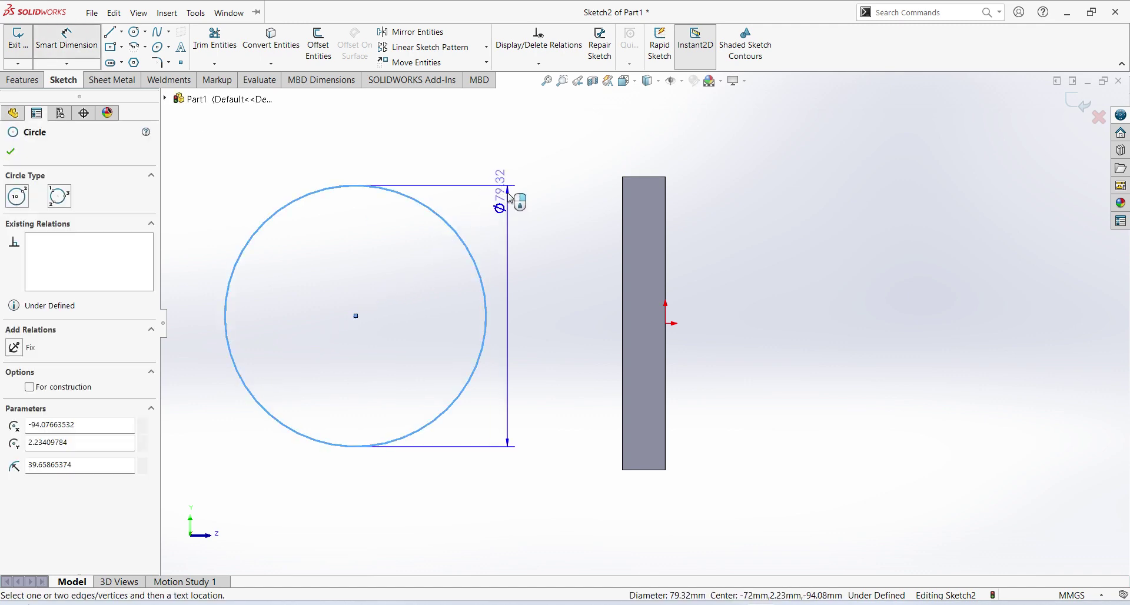
pyautogui.click(507, 197)
pyautogui.write('89')
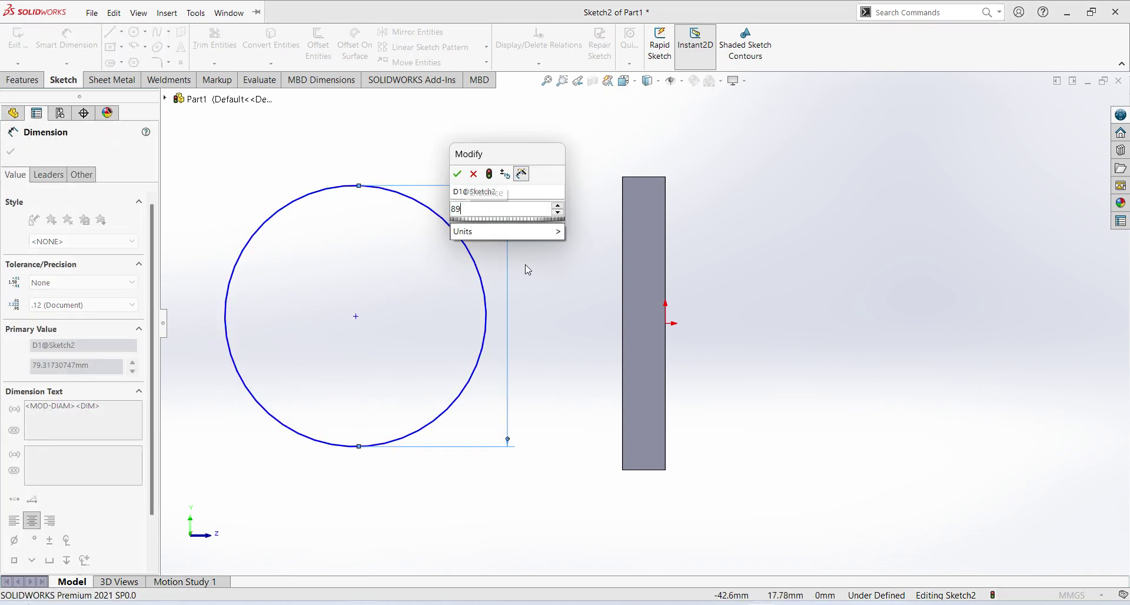
pyautogui.press('Return')
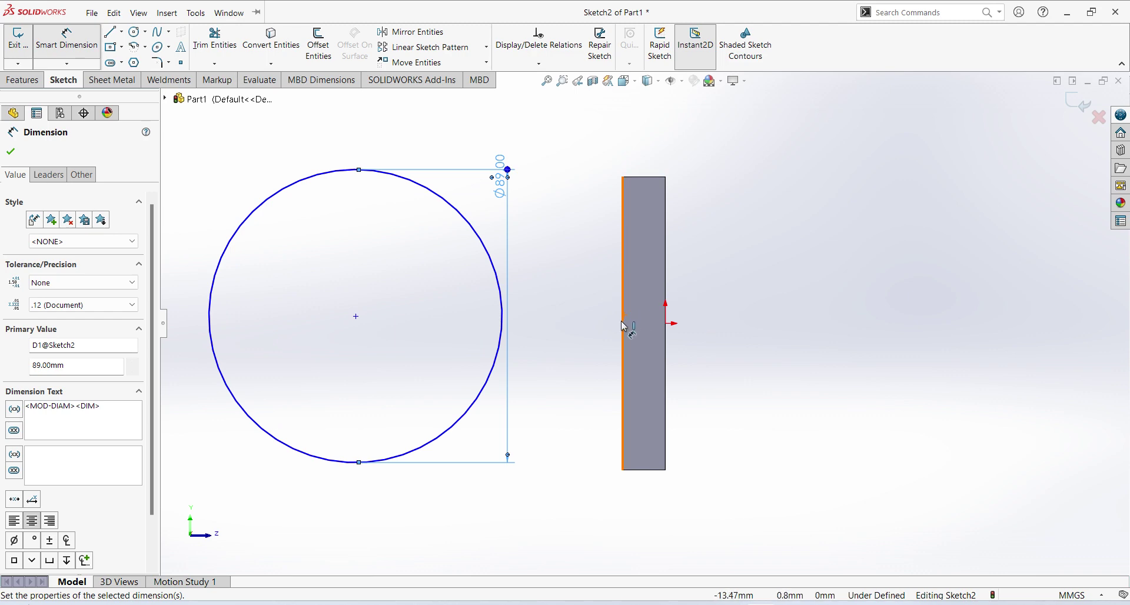
# Step: Place the circle centre 63 mm from the plate edge and 89/2 mm above the bottom
pyautogui.click(624, 321)
pyautogui.click(356, 316)
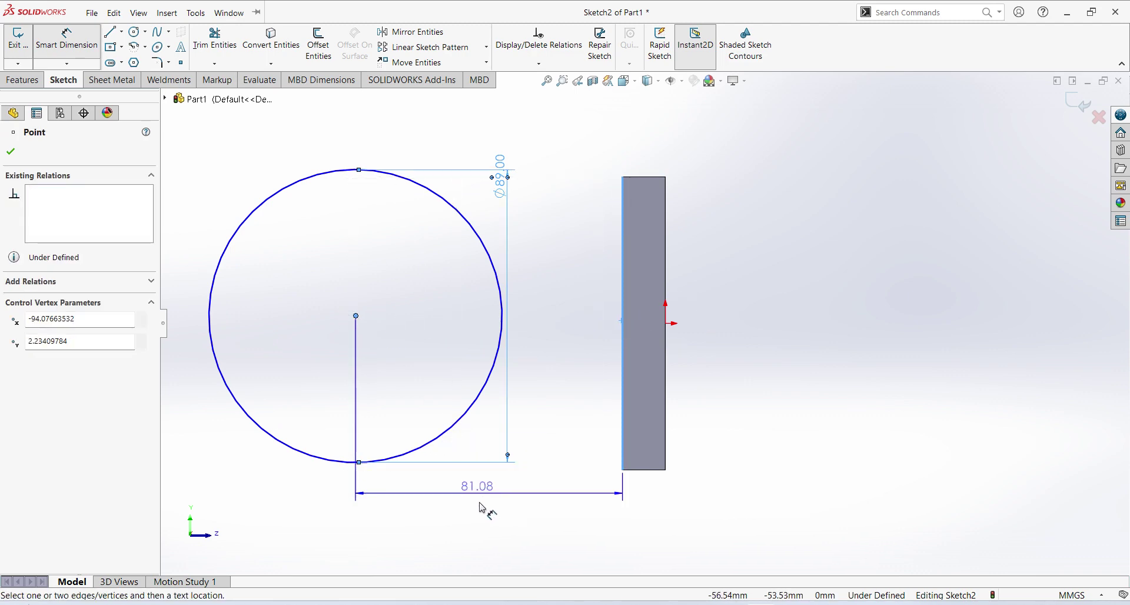
pyautogui.click(489, 521)
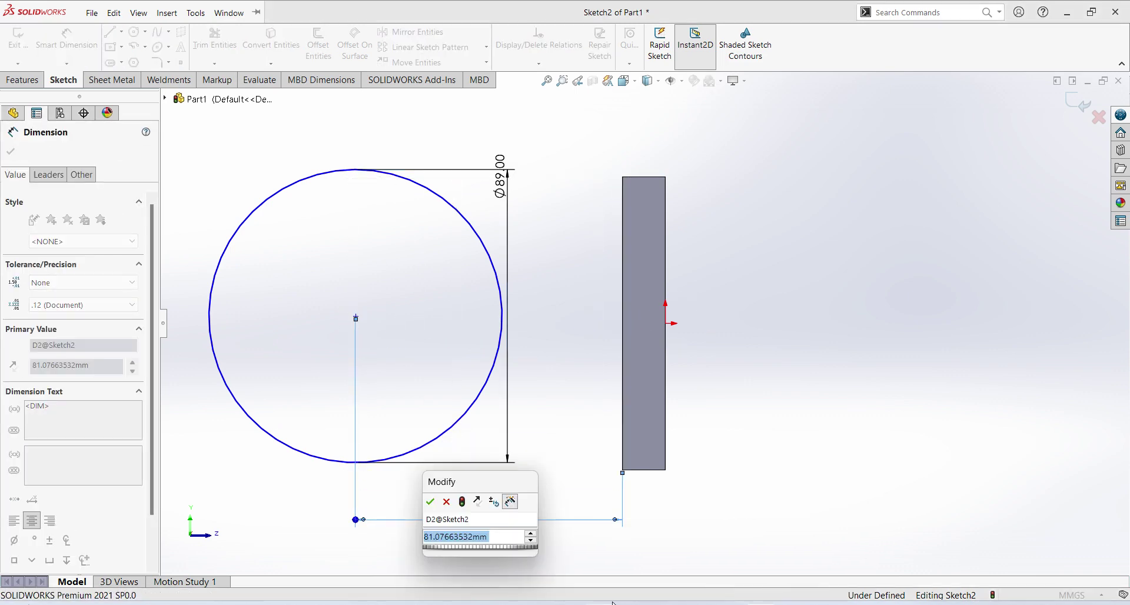
pyautogui.write('81.08')
pyautogui.press('Return')
pyautogui.write('63')
pyautogui.press('Return')
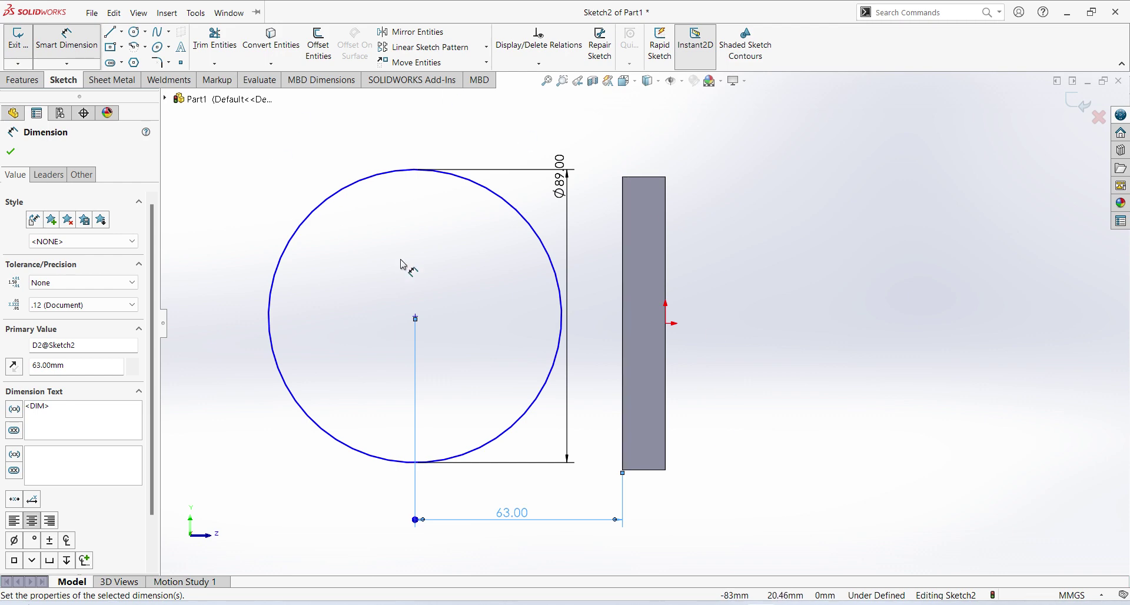
pyautogui.click(543, 391)
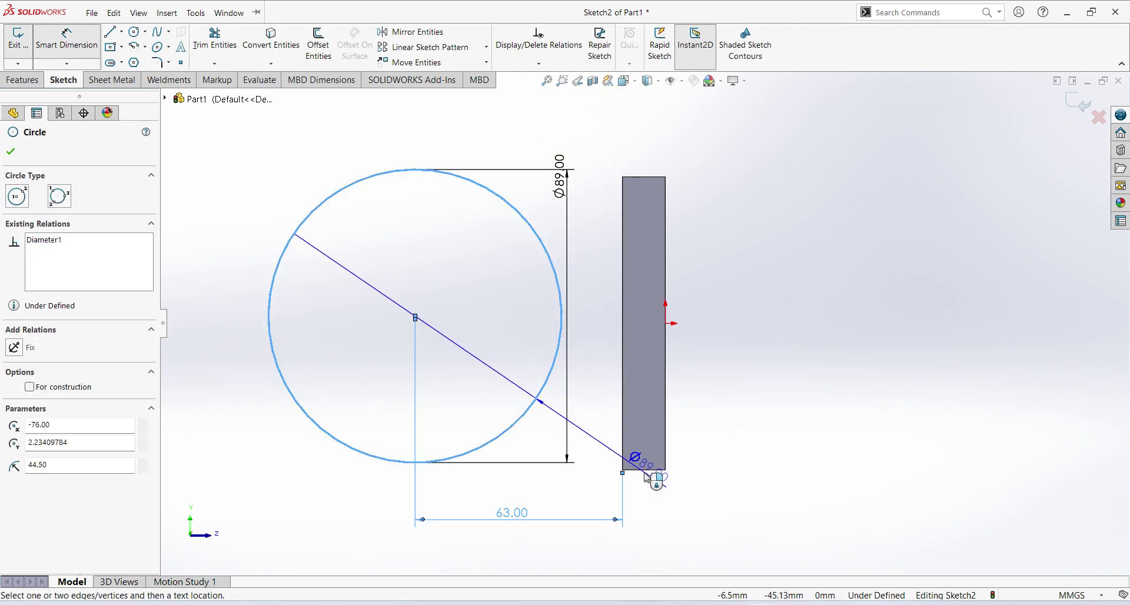
pyautogui.click(645, 471)
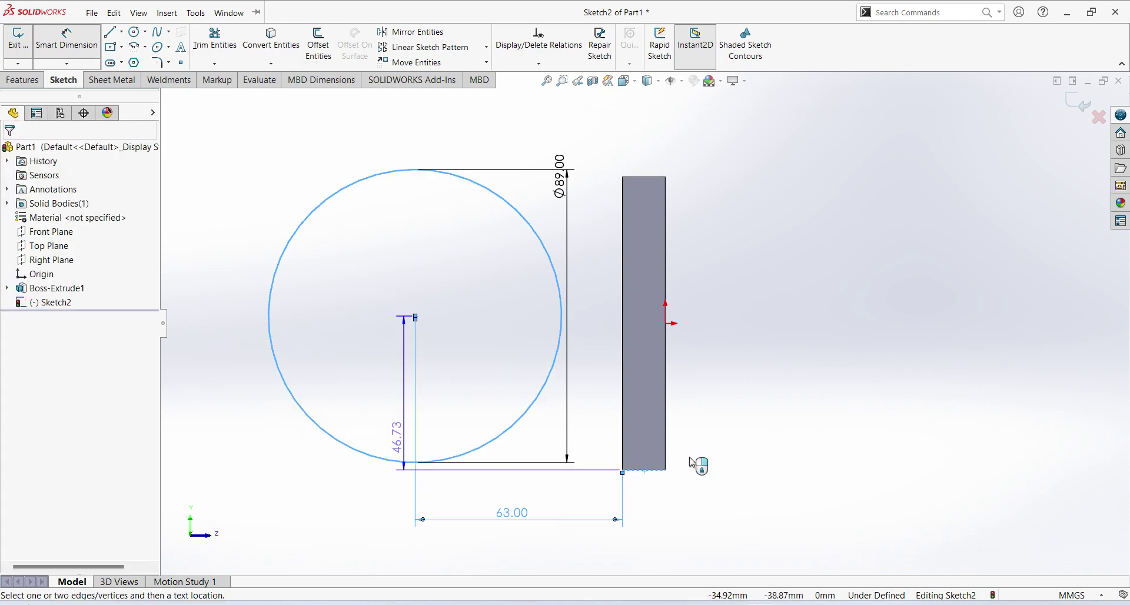
pyautogui.click(709, 441)
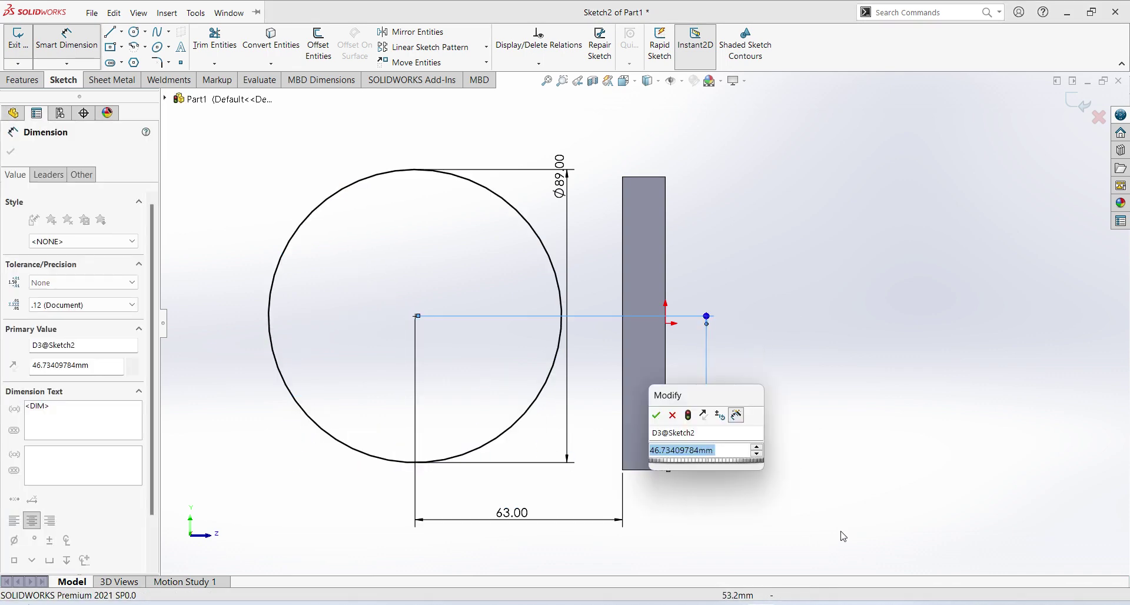
pyautogui.write('89')
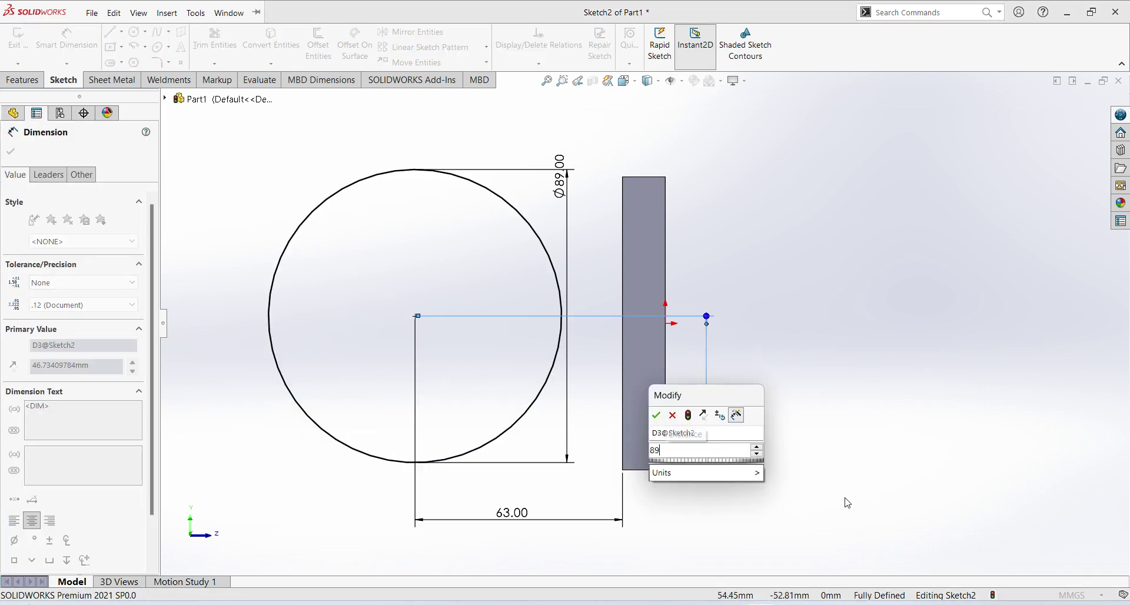
pyautogui.write('/2')
pyautogui.press('Return')
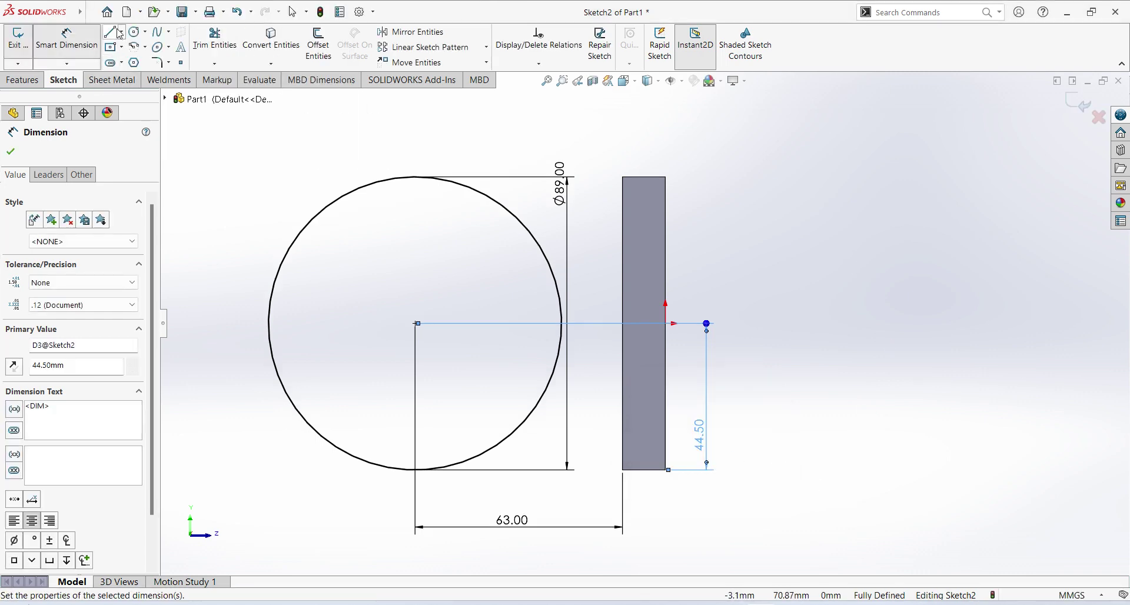
# Step: Draw a line outline from the circle's top across to the plate, down its edge, and back
pyautogui.click(110, 32)
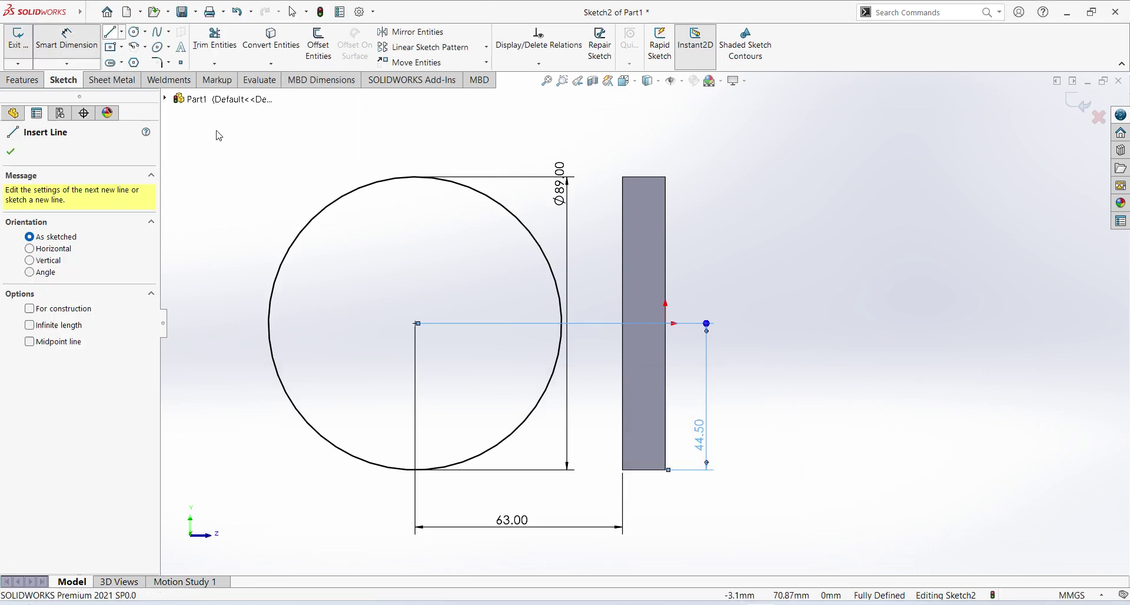
pyautogui.click(415, 177)
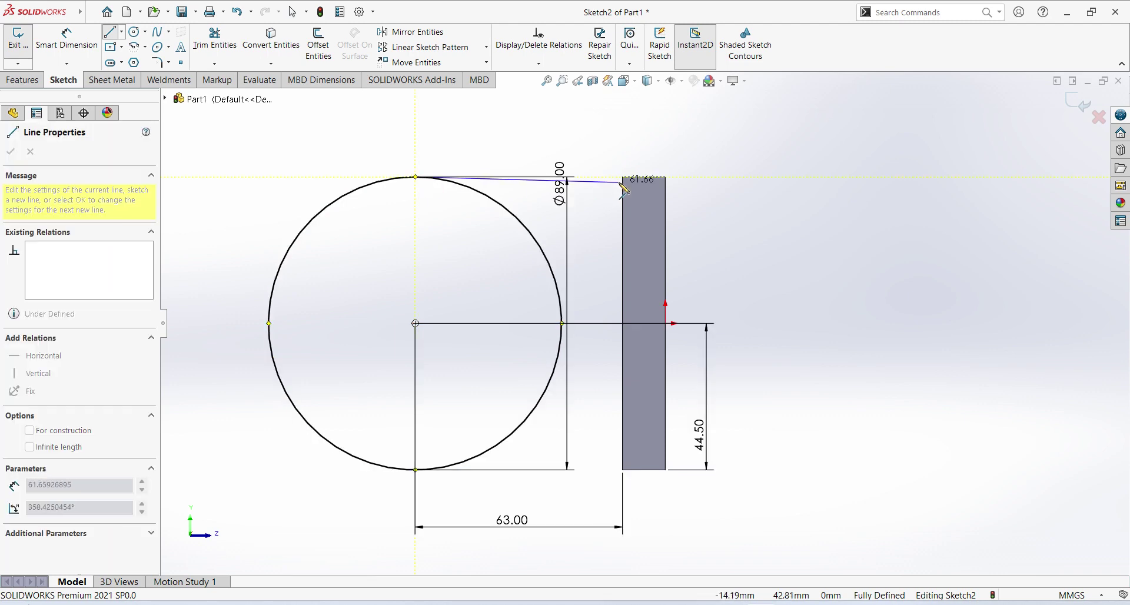
pyautogui.click(623, 176)
pyautogui.click(622, 470)
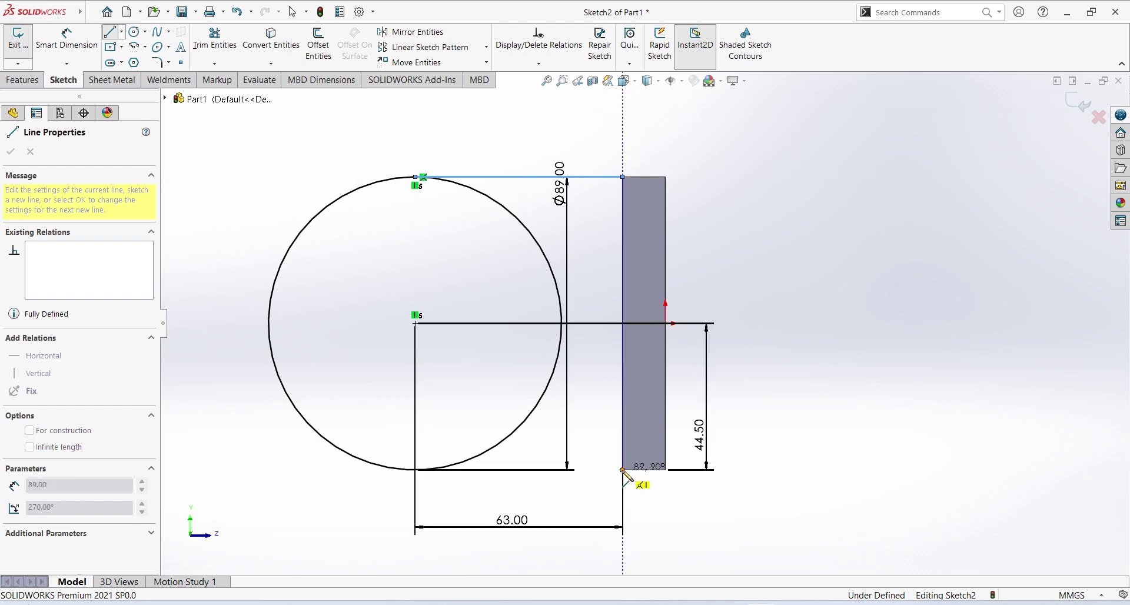
pyautogui.click(414, 469)
pyautogui.press('Return')
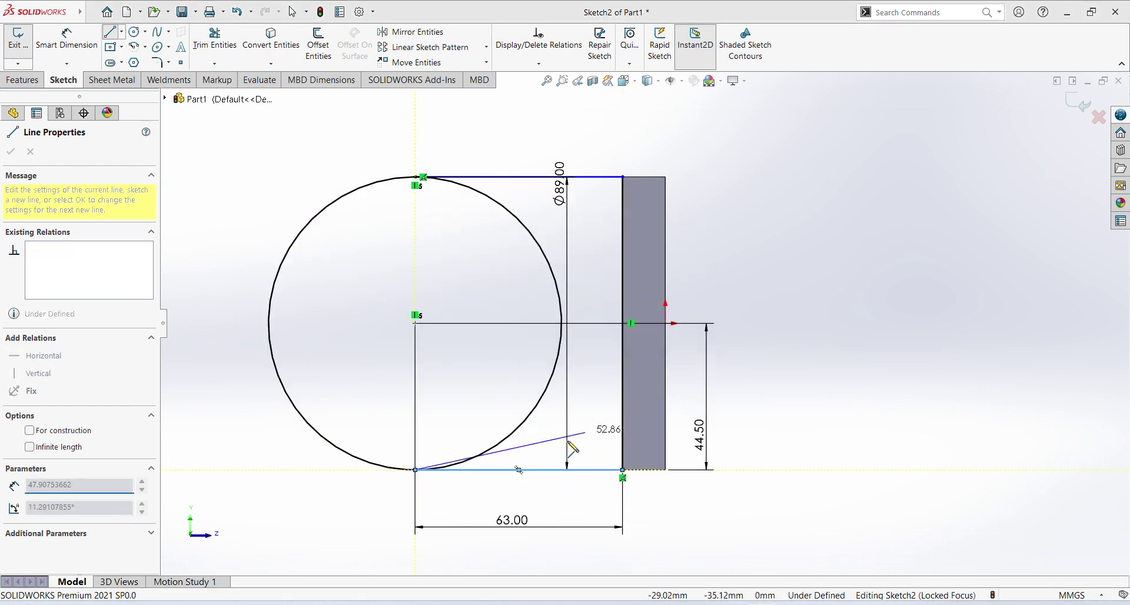
pyautogui.press('Escape')
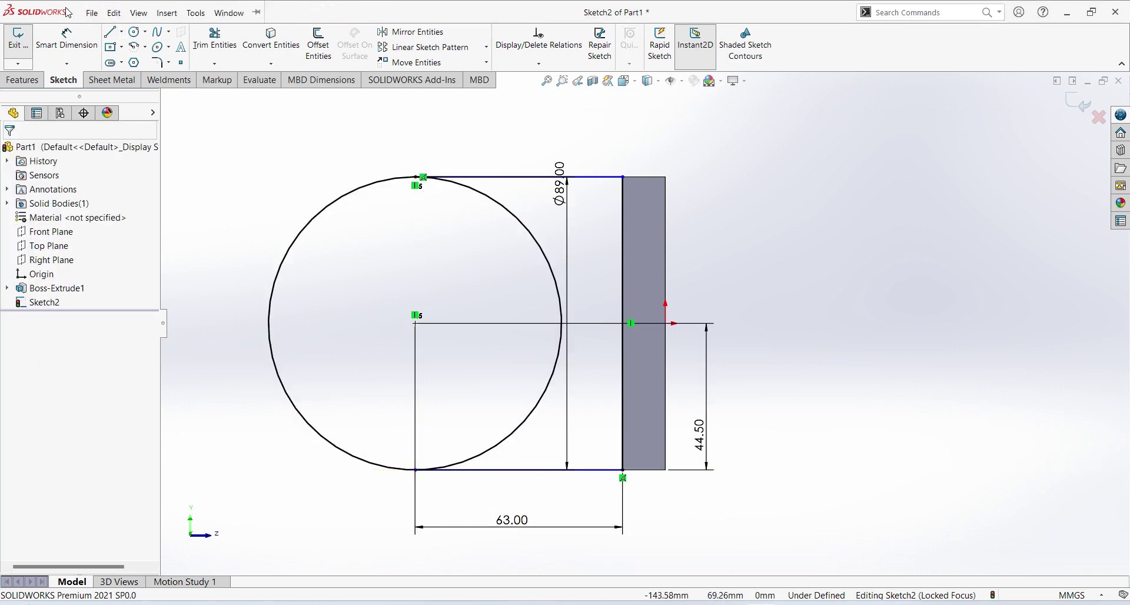
# Step: Make the circle tangent to both the bottom and top horizontal lines
pyautogui.click(533, 470)
pyautogui.keyDown('ctrl'); pyautogui.click(490, 452); pyautogui.keyUp('ctrl')
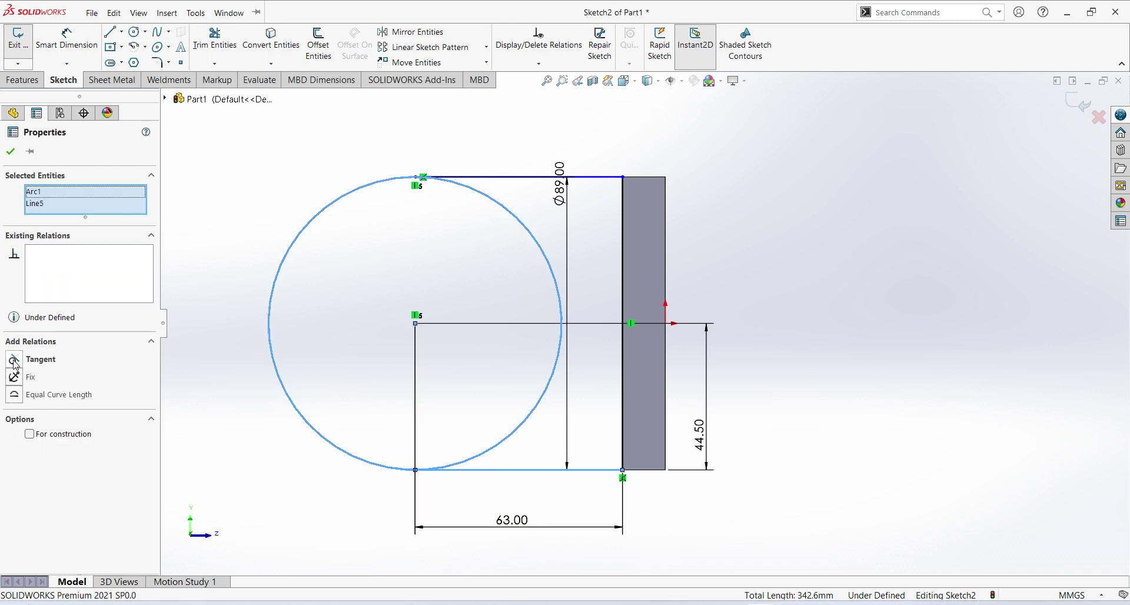
pyautogui.click(14, 360)
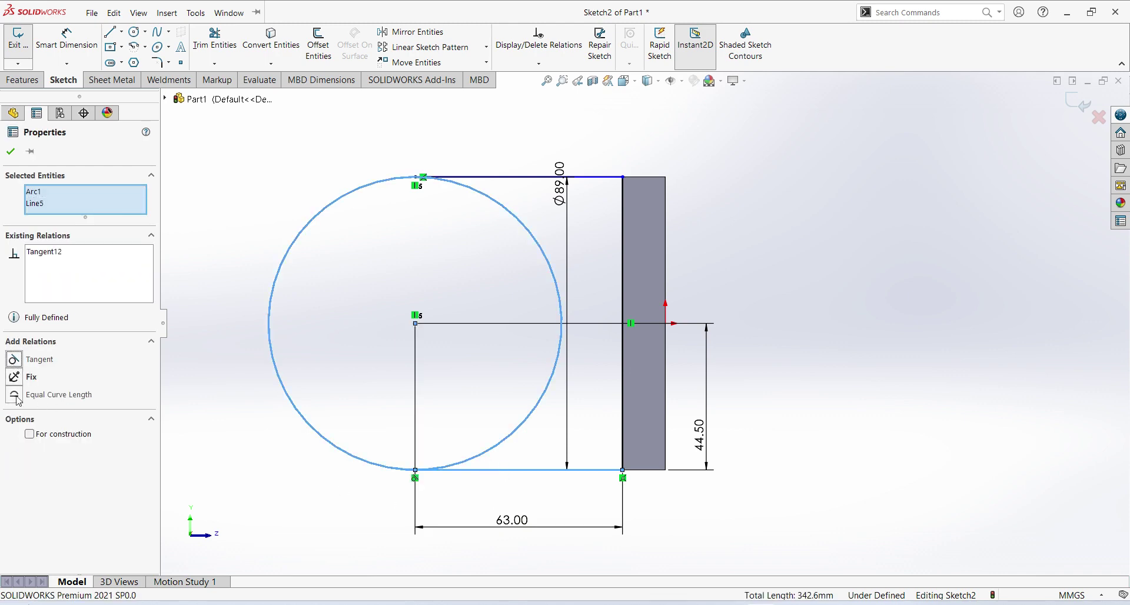
pyautogui.click(510, 176)
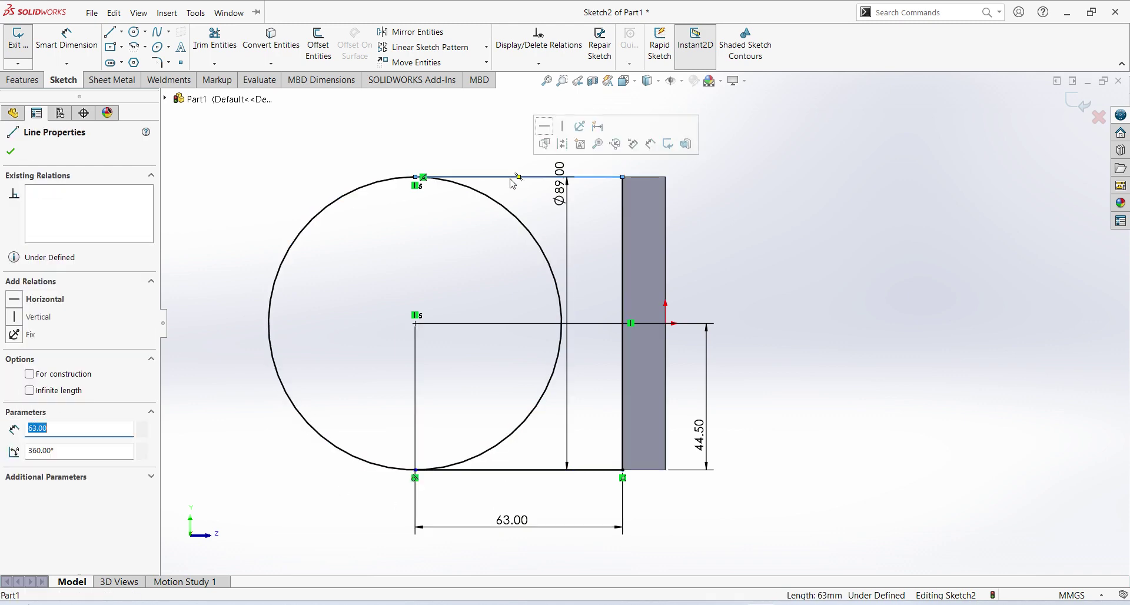
pyautogui.keyDown('ctrl'); pyautogui.click(539, 246); pyautogui.keyUp('ctrl')
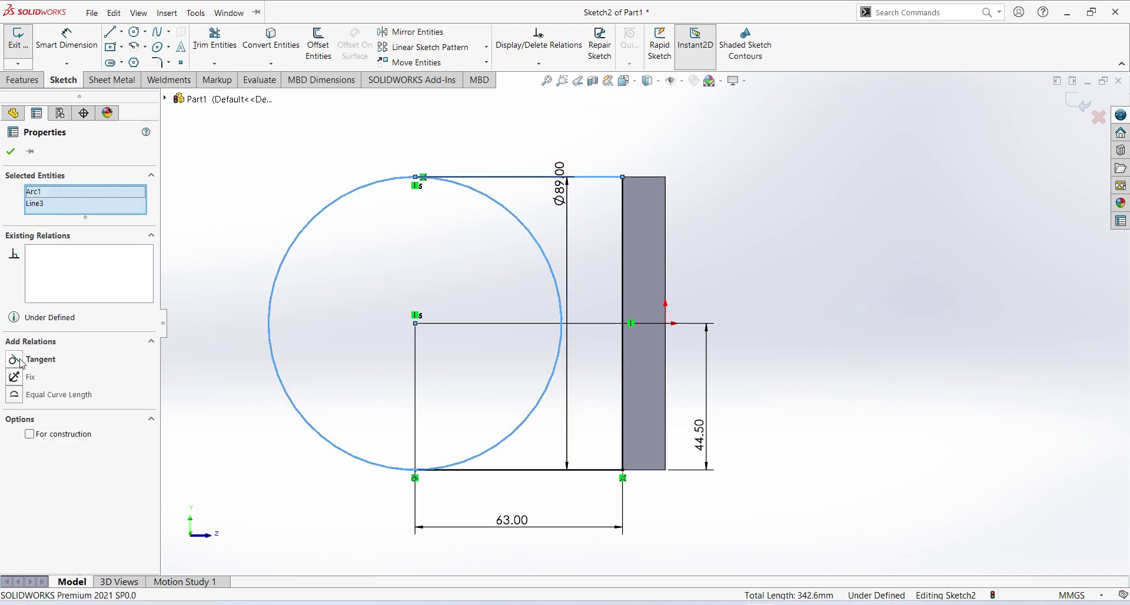
pyautogui.click(14, 360)
pyautogui.click(879, 224)
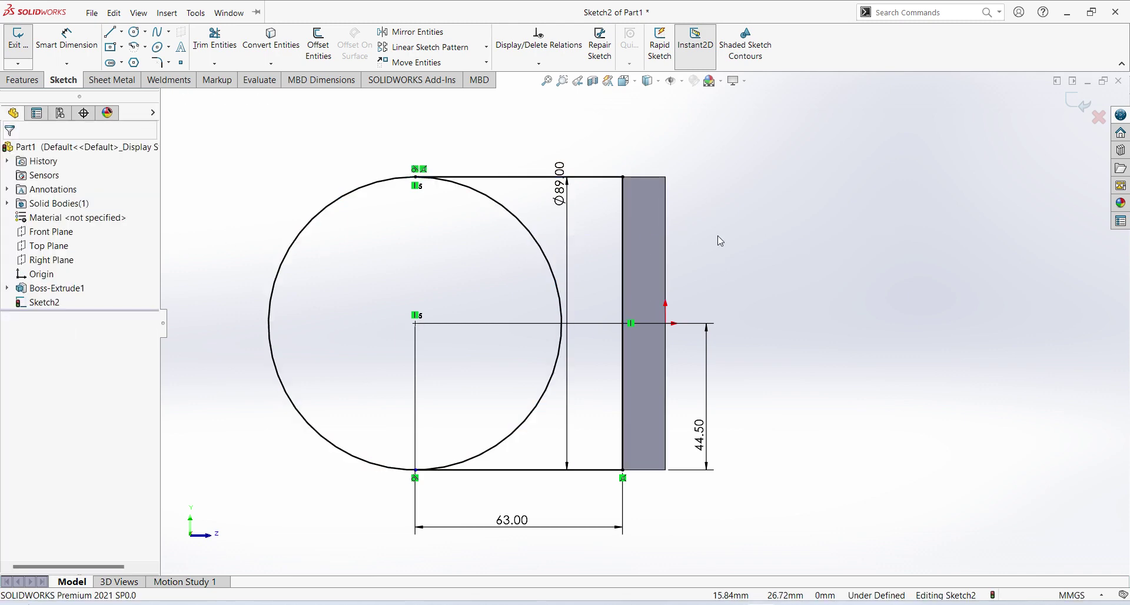
# Step: Trim away the circle's inner right arc and finish trimming
pyautogui.hotkey('alt', 'w')
pyautogui.press('Escape')
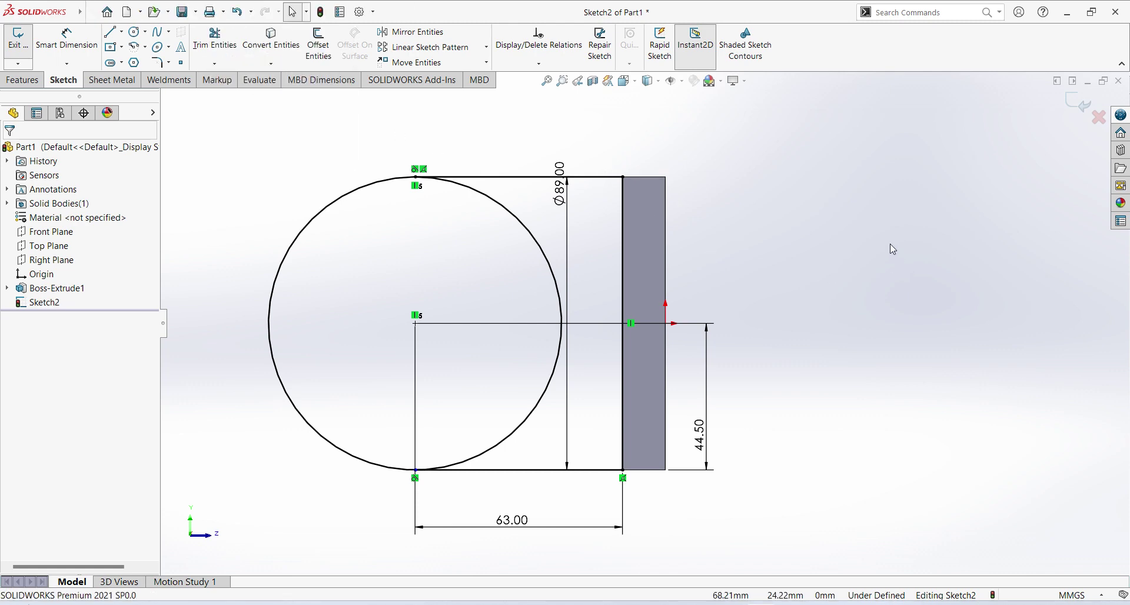
pyautogui.click(215, 41)
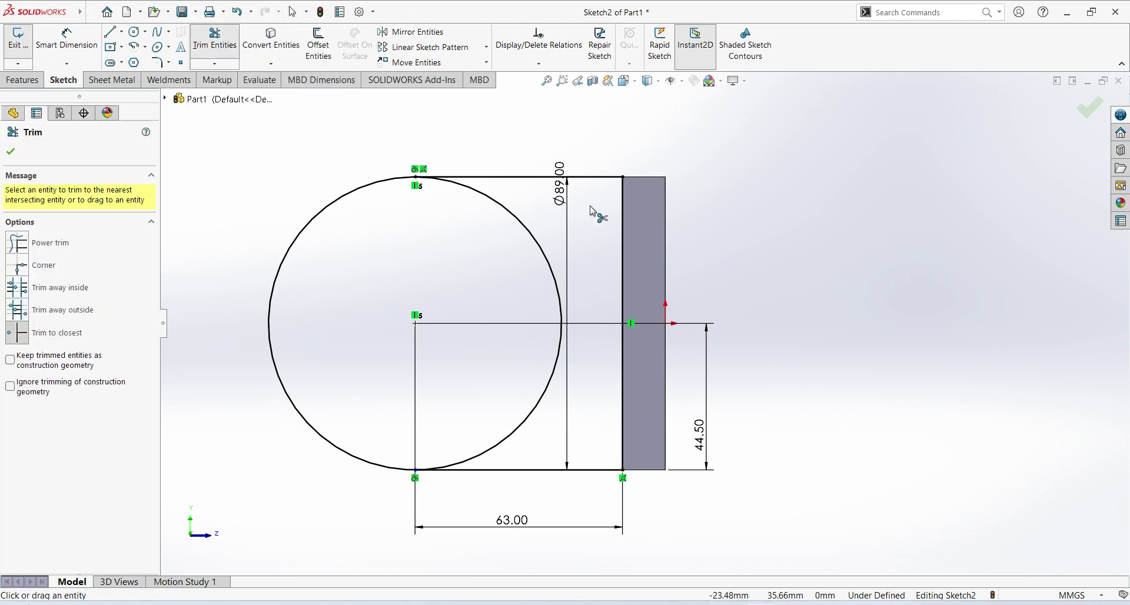
pyautogui.click(541, 247)
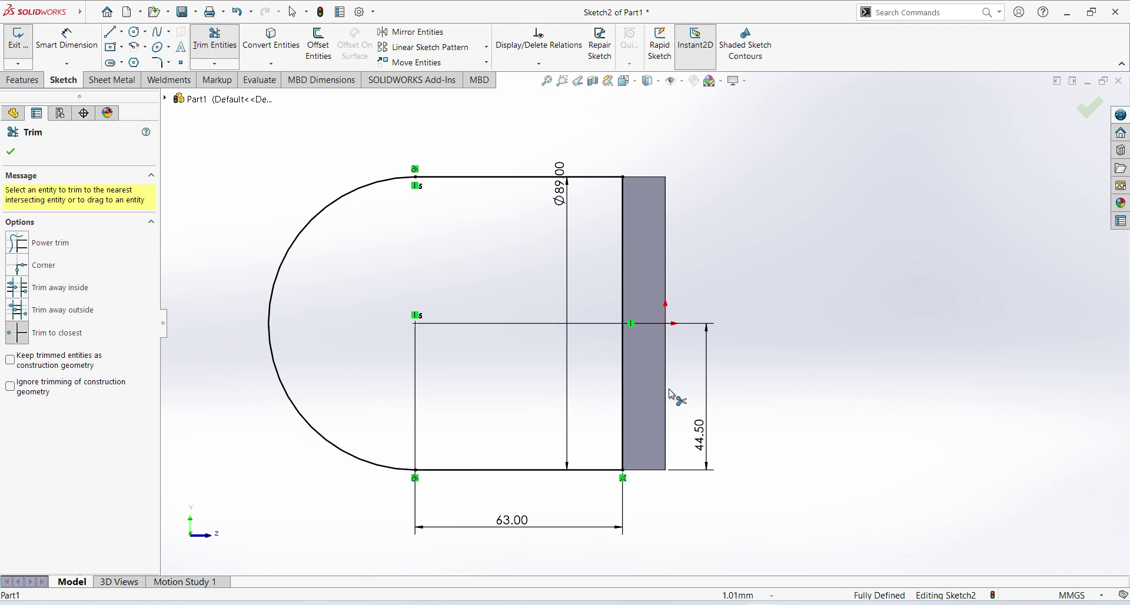
pyautogui.scroll(2, 638, 311)
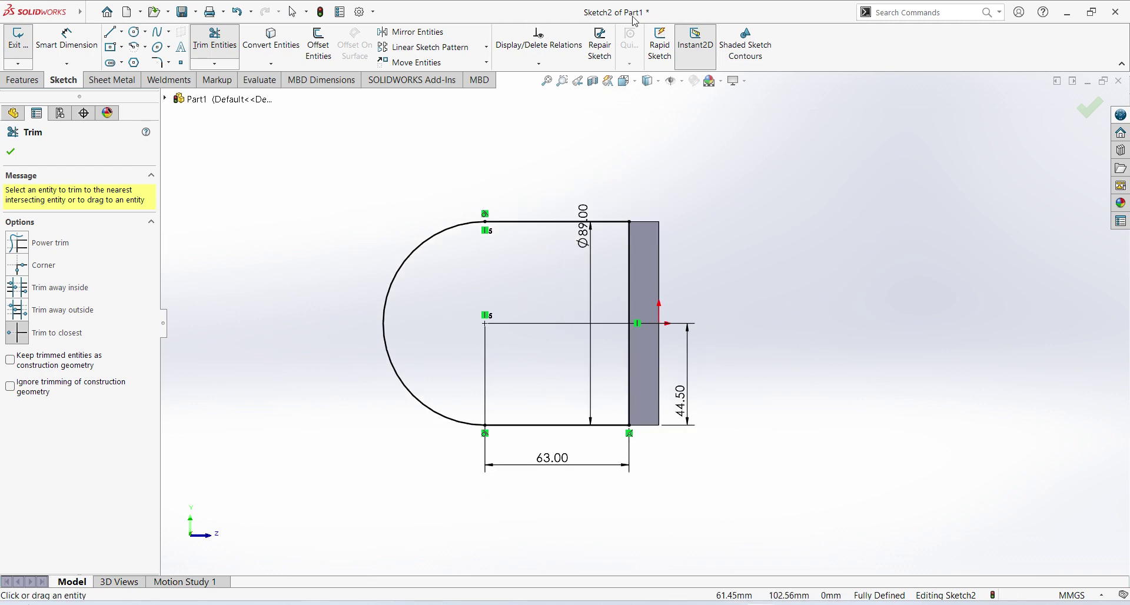
pyautogui.click(1093, 112)
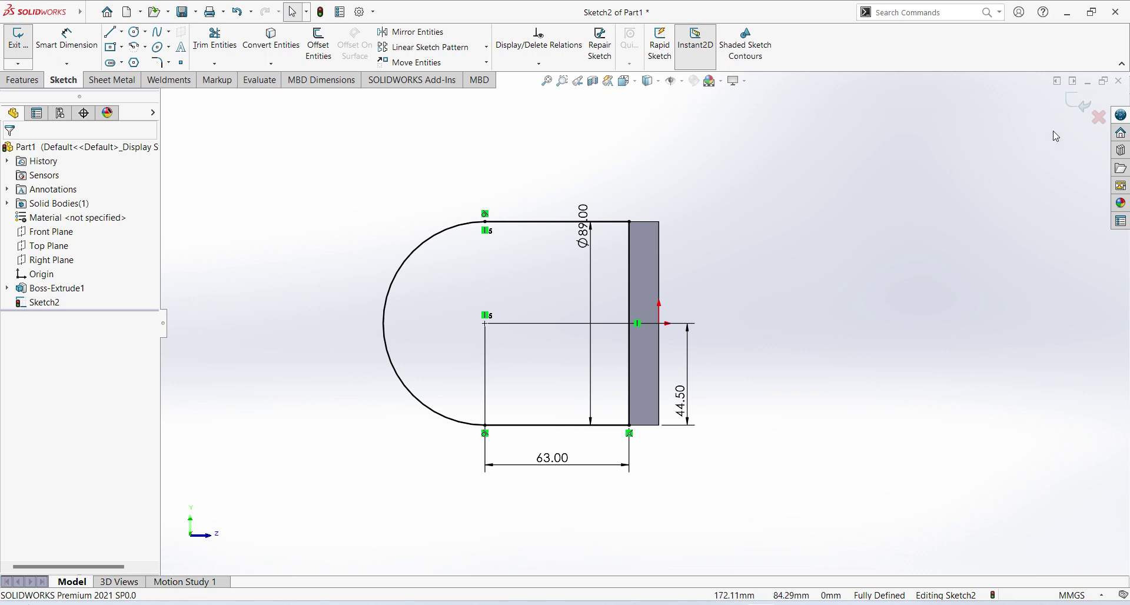
# Step: Extrude Sketch2 13 mm reversed toward the plate as Boss-Extrude2, then orbit to an isometric view
pyautogui.click(1089, 104)
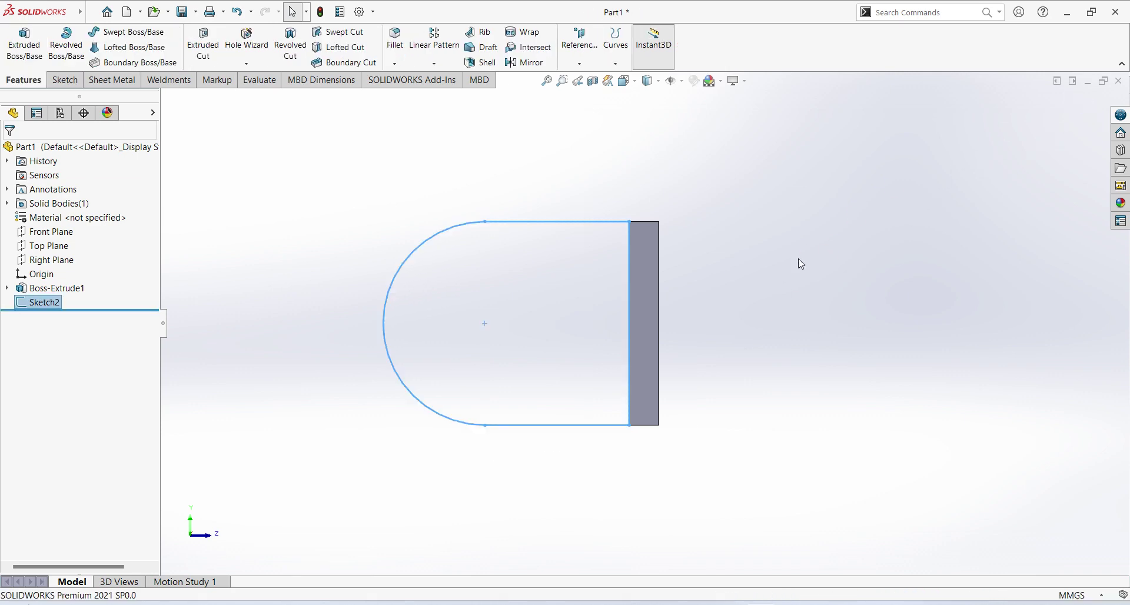
pyautogui.moveTo(750, 275)
pyautogui.mouseDown(button='middle')
pyautogui.moveTo(815, 293)
pyautogui.moveTo(647, 224)
pyautogui.mouseUp(button='middle')
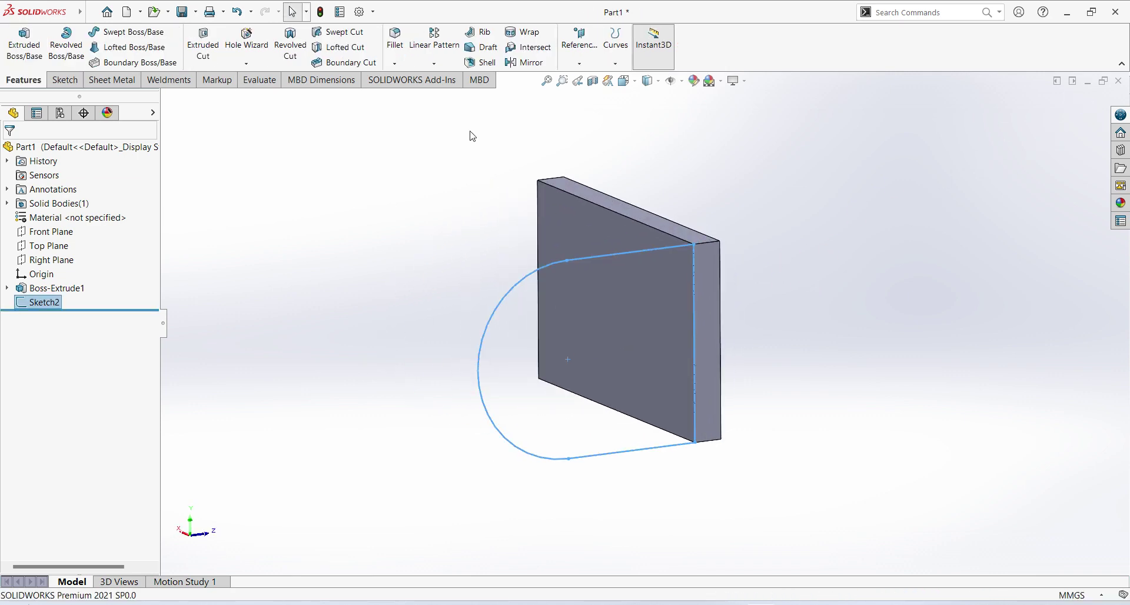
pyautogui.click(24, 44)
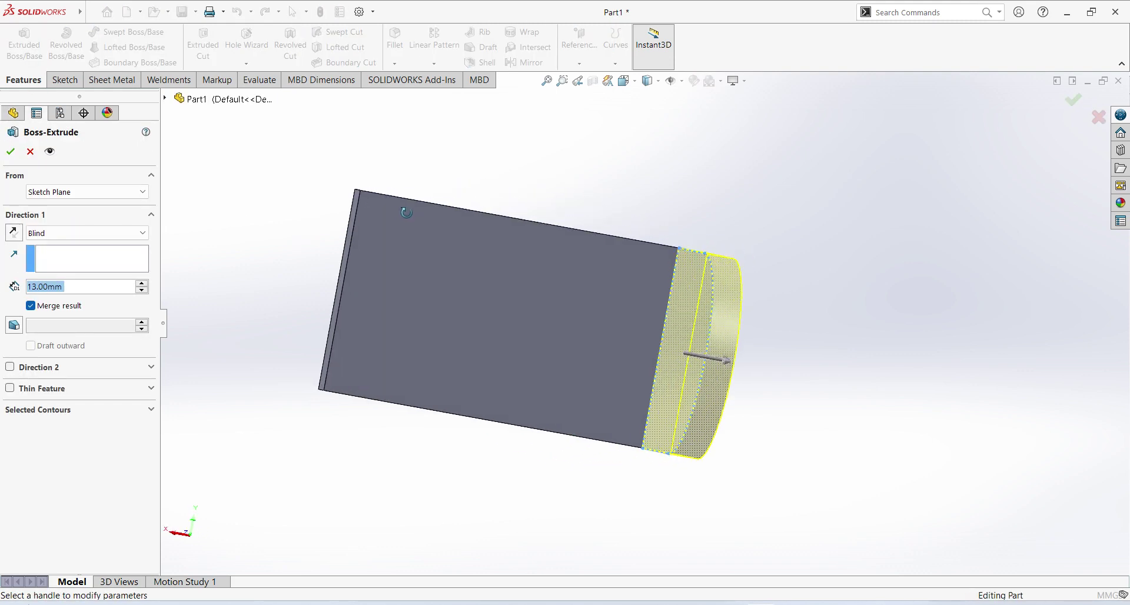
pyautogui.click(15, 233)
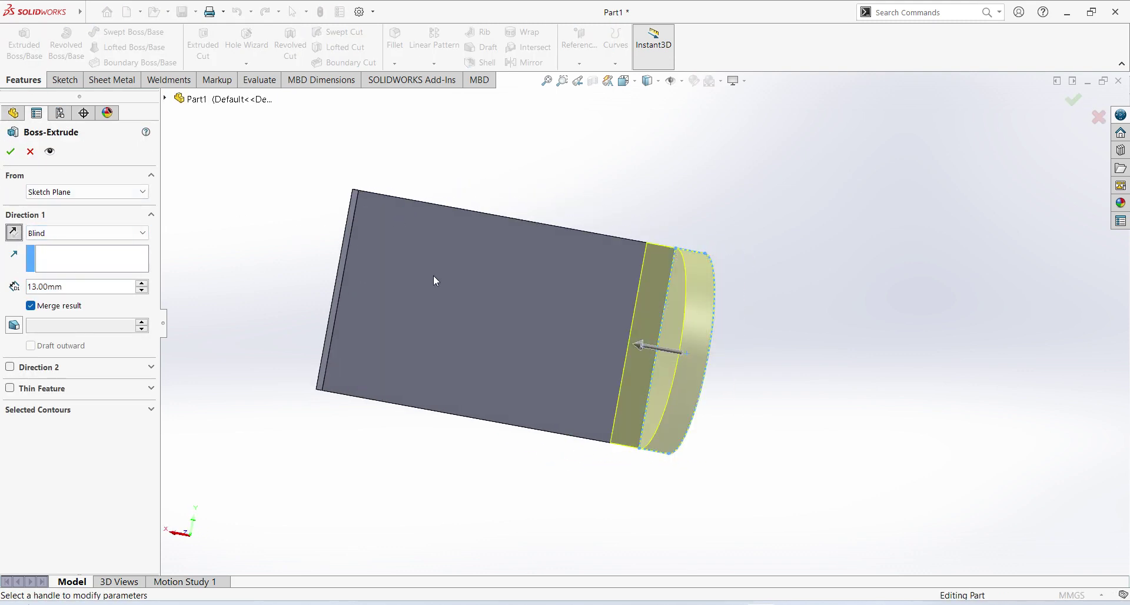
pyautogui.moveTo(899, 359); pyautogui.dragTo(842, 355, button='middle')
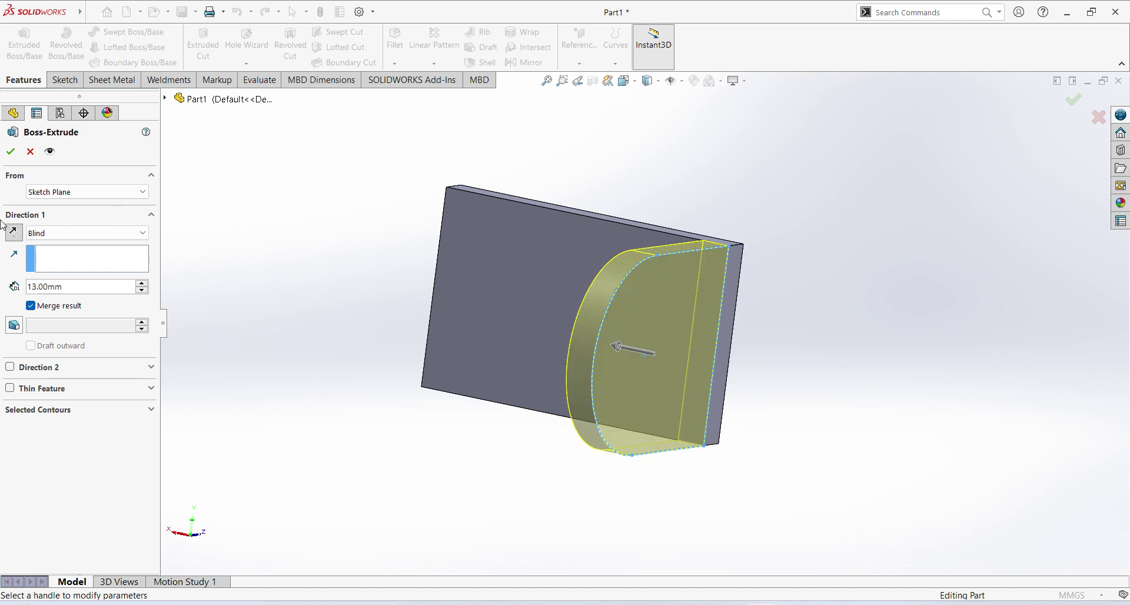
pyautogui.click(10, 154)
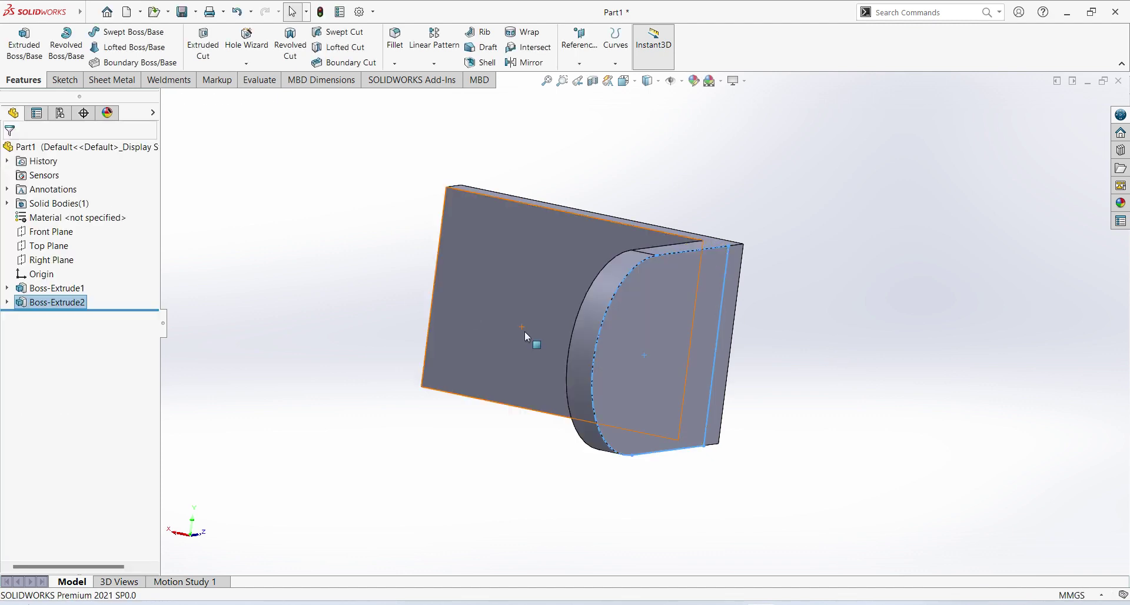
pyautogui.moveTo(528, 336); pyautogui.dragTo(1024, 344, button='middle')
pyautogui.click(1024, 344)
pyautogui.moveTo(840, 391)
pyautogui.mouseDown(button='middle')
pyautogui.moveTo(915, 255)
pyautogui.moveTo(769, 356)
pyautogui.moveTo(759, 419)
pyautogui.moveTo(832, 403)
pyautogui.moveTo(737, 443)
pyautogui.moveTo(749, 421)
pyautogui.moveTo(755, 453)
pyautogui.mouseUp(button='middle')
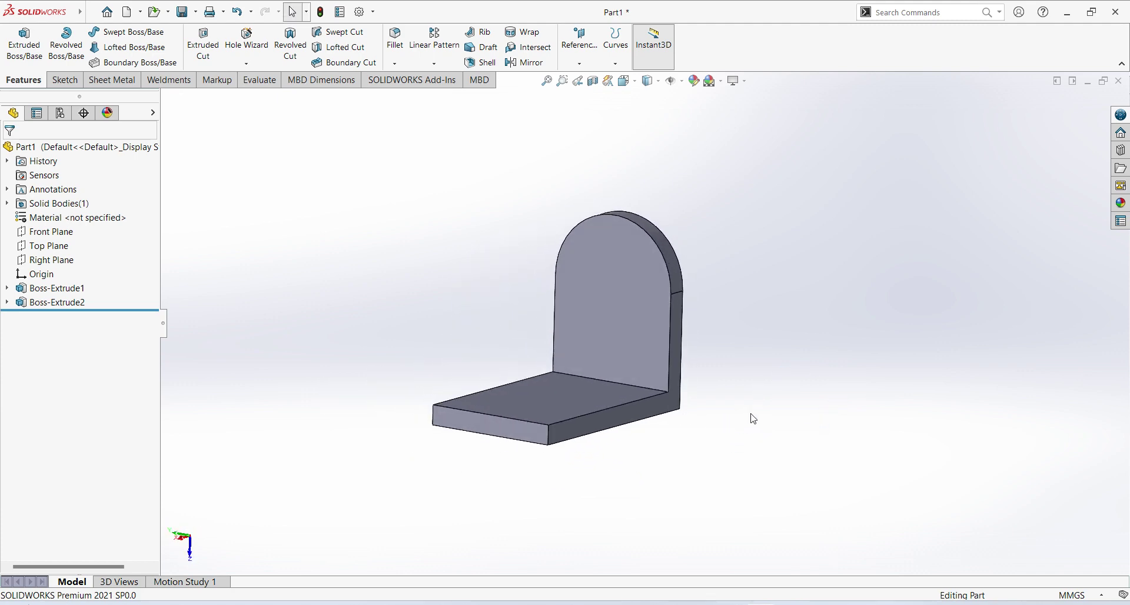
pyautogui.hotkey('alt', 'Tab')
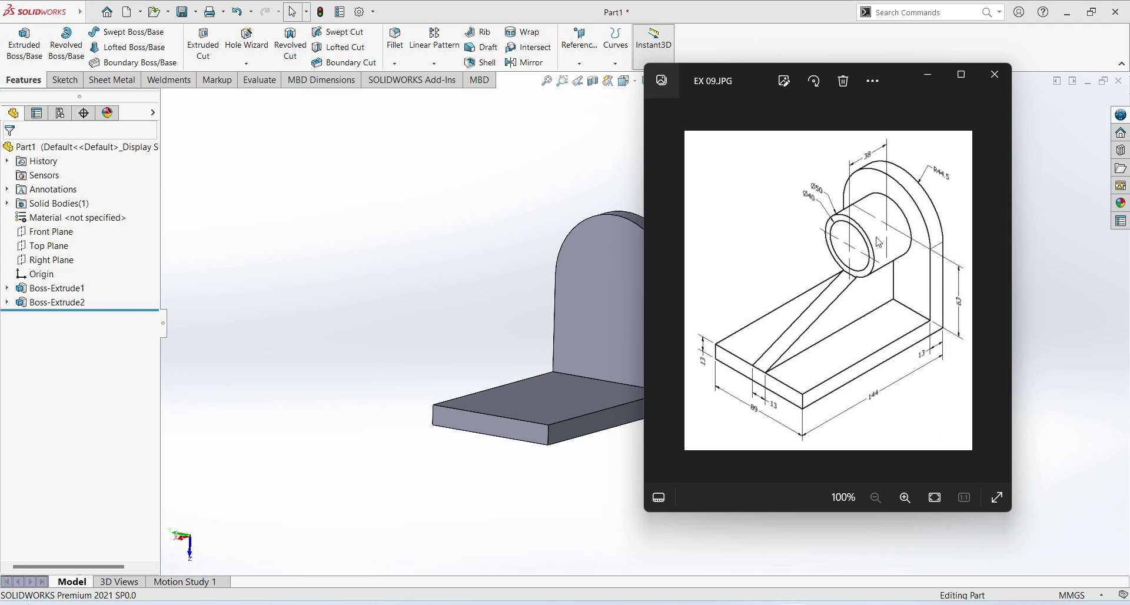
# Step: Start Sketch3 on the flange face and draw two concentric circles at the flange arc's centre
pyautogui.click(587, 251)
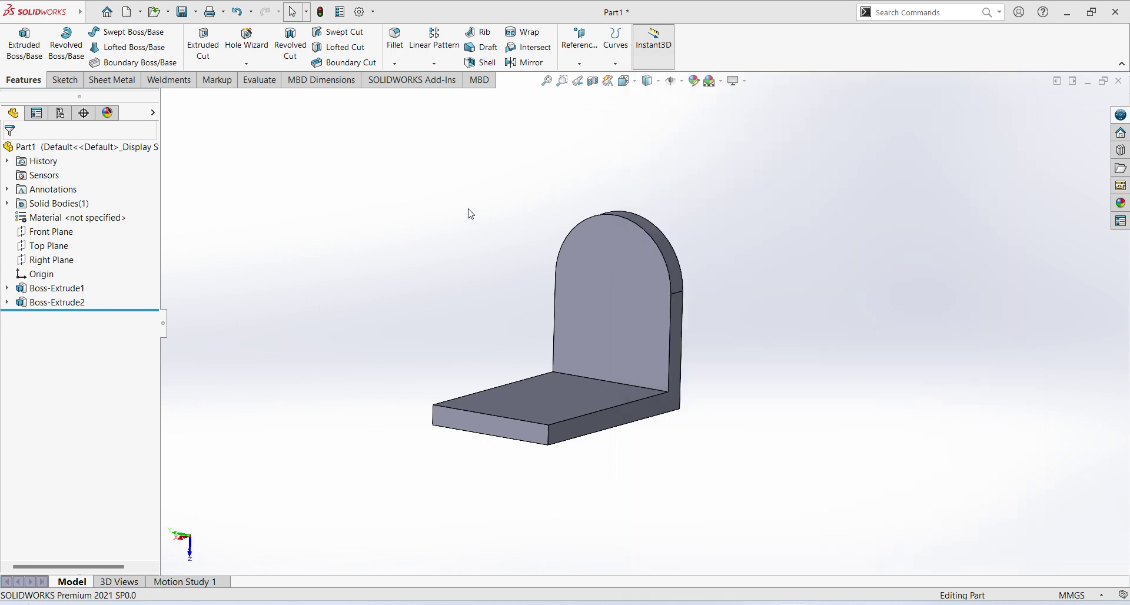
pyautogui.click(599, 312)
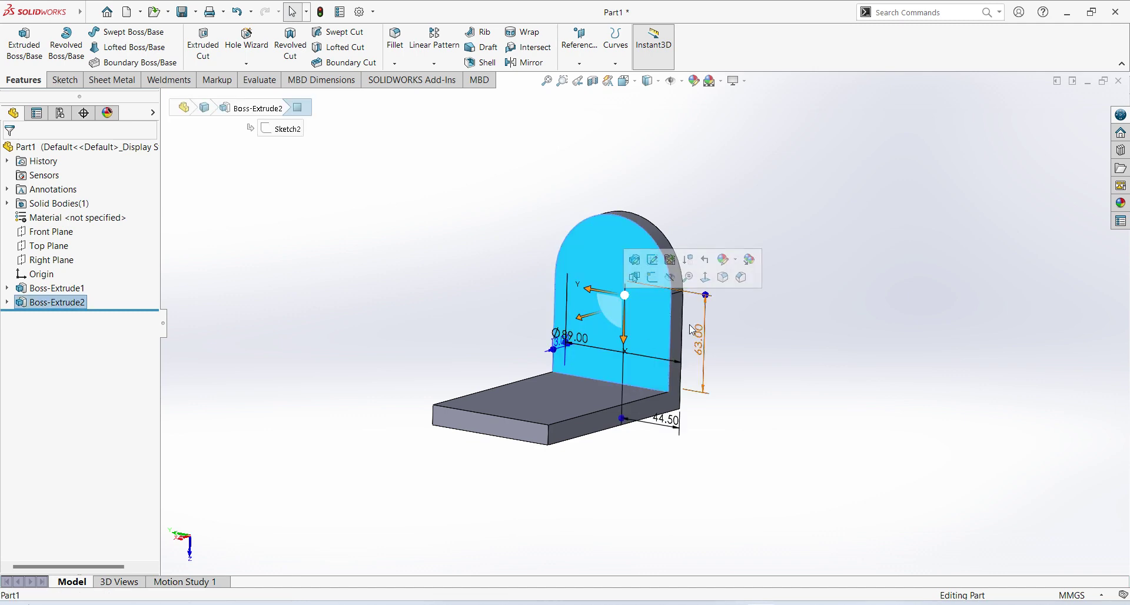
pyautogui.click(653, 278)
pyautogui.click(63, 321)
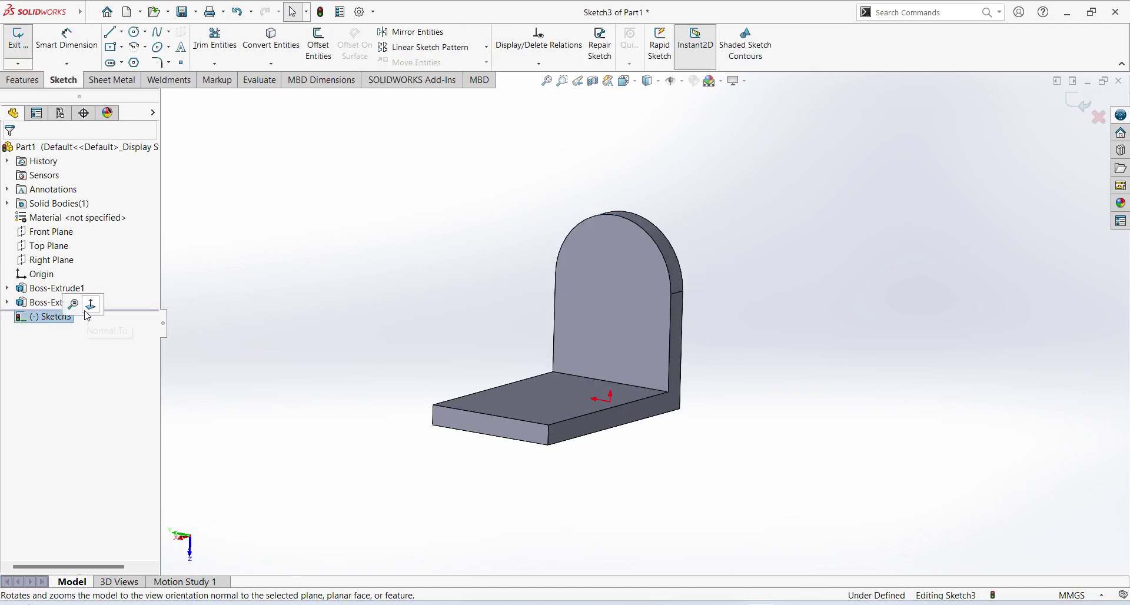
pyautogui.click(92, 306)
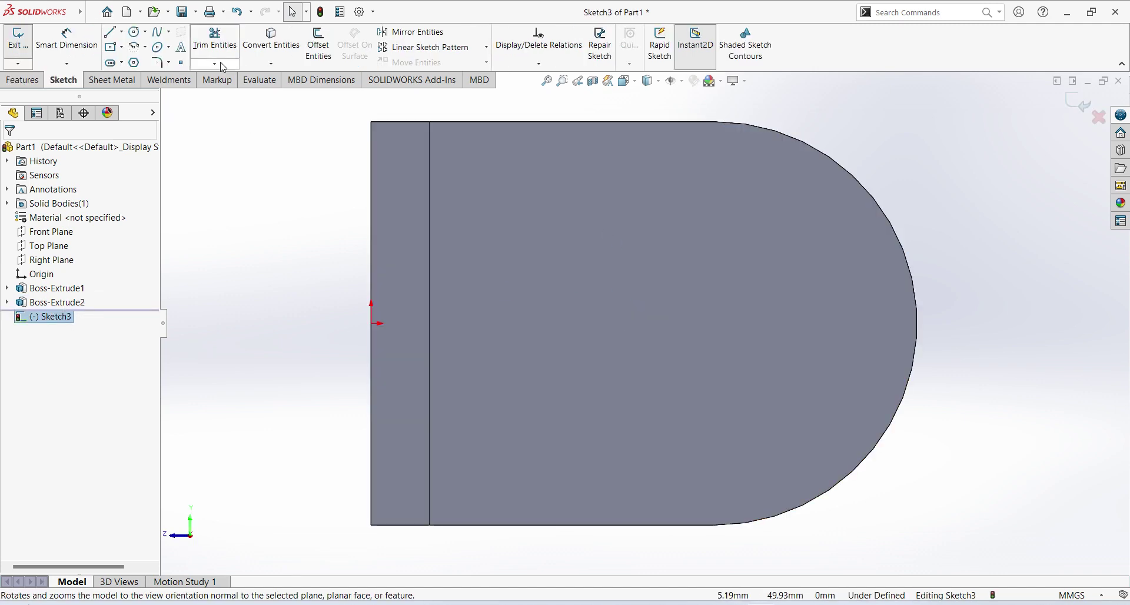
pyautogui.click(135, 32)
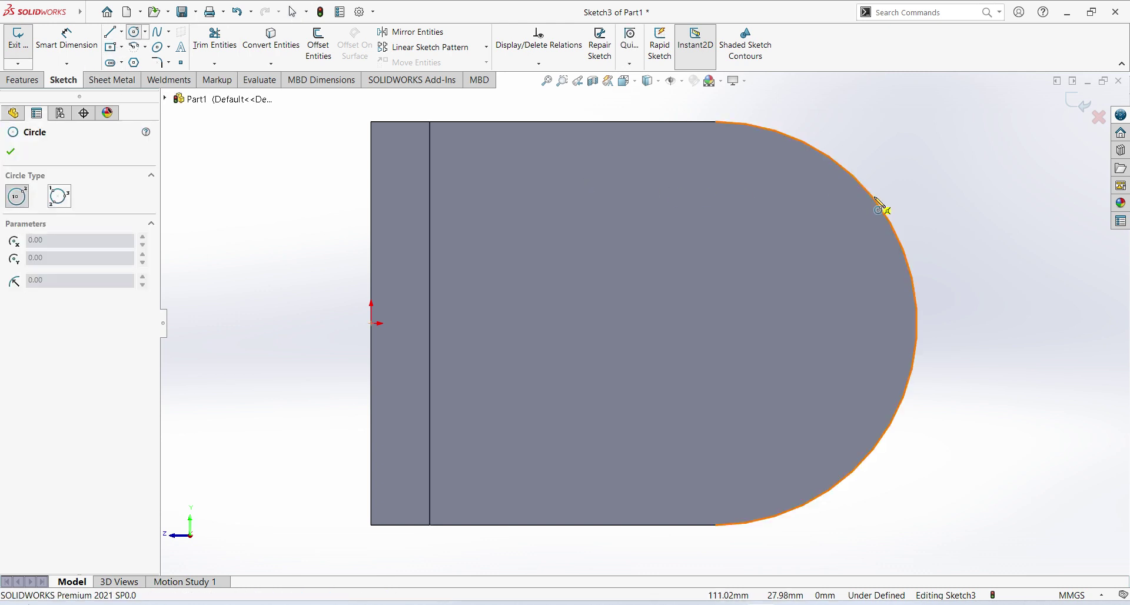
pyautogui.click(715, 323)
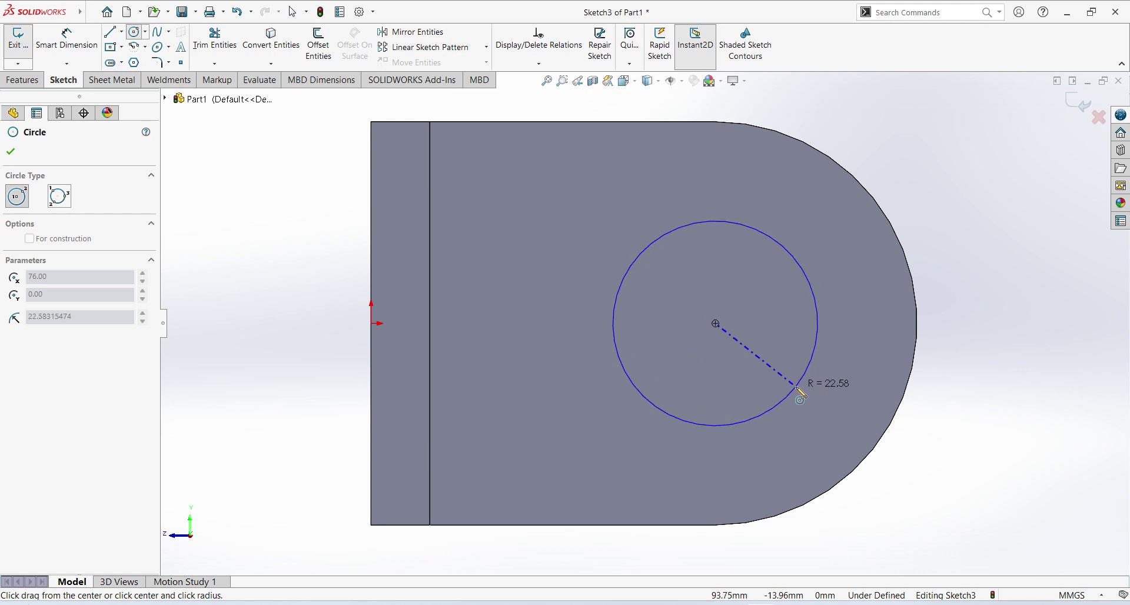
pyautogui.click(798, 388)
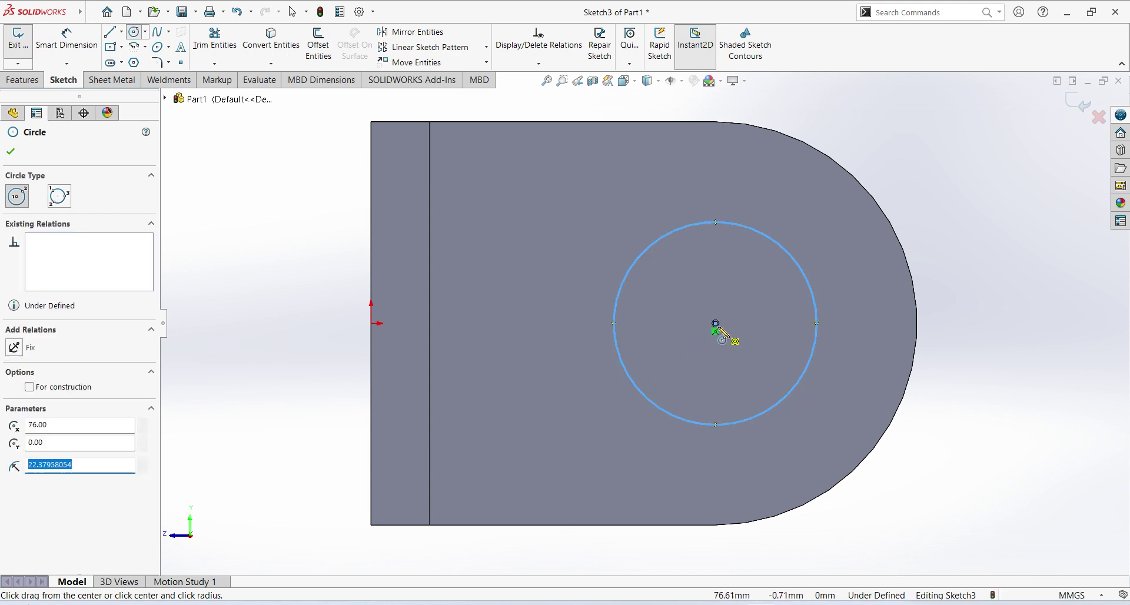
pyautogui.click(716, 324)
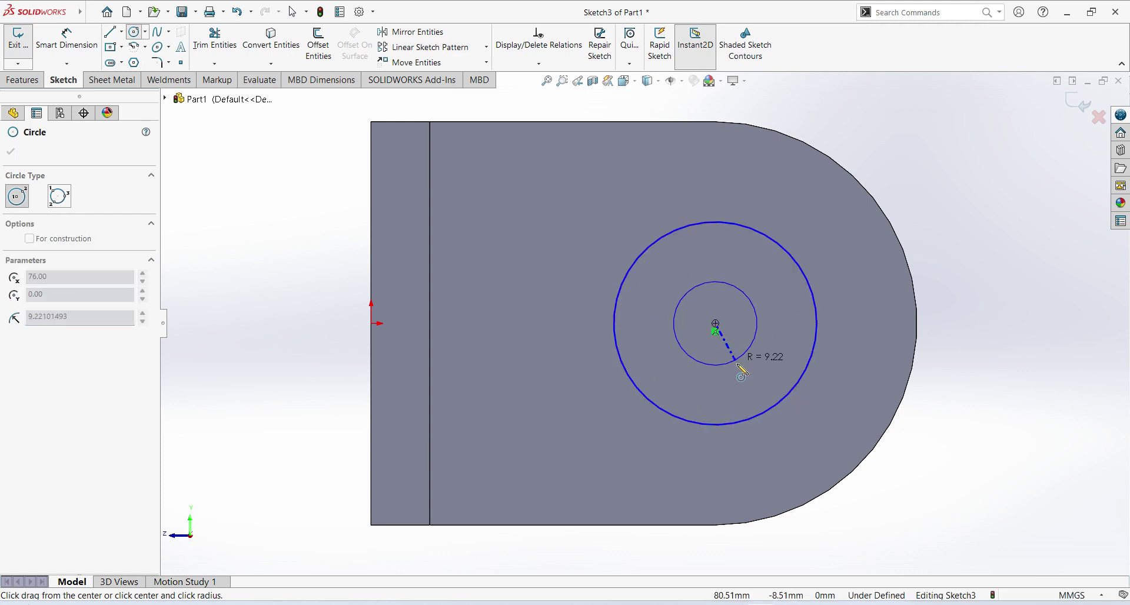
pyautogui.click(734, 384)
# Step: Dimension the outer circle Ø50 mm and the inner circle Ø40 mm
pyautogui.click(67, 36)
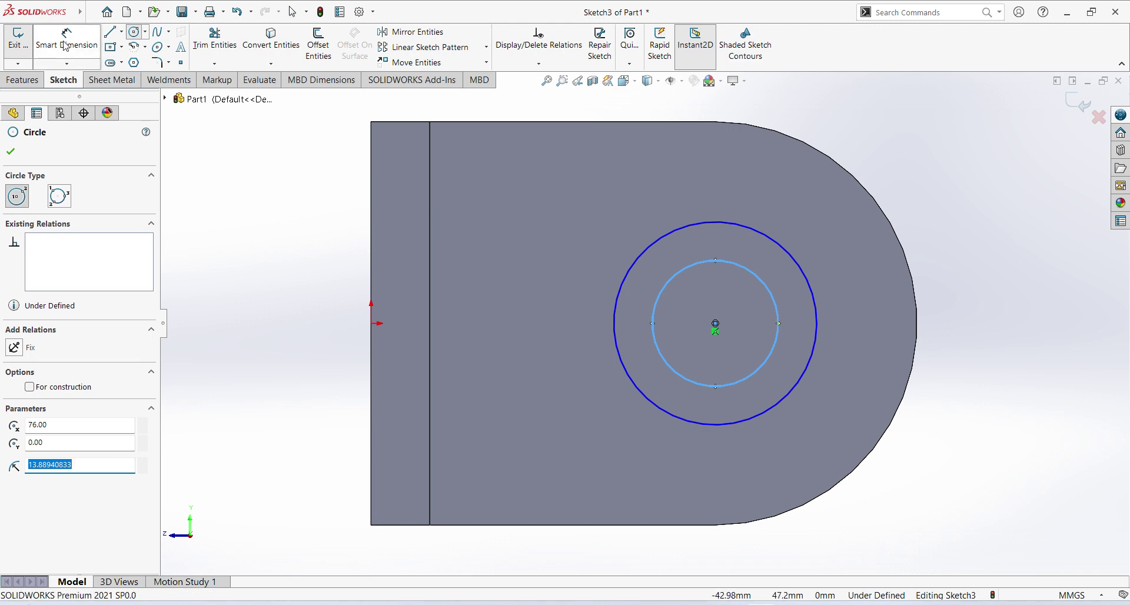
pyautogui.click(788, 252)
pyautogui.click(841, 227)
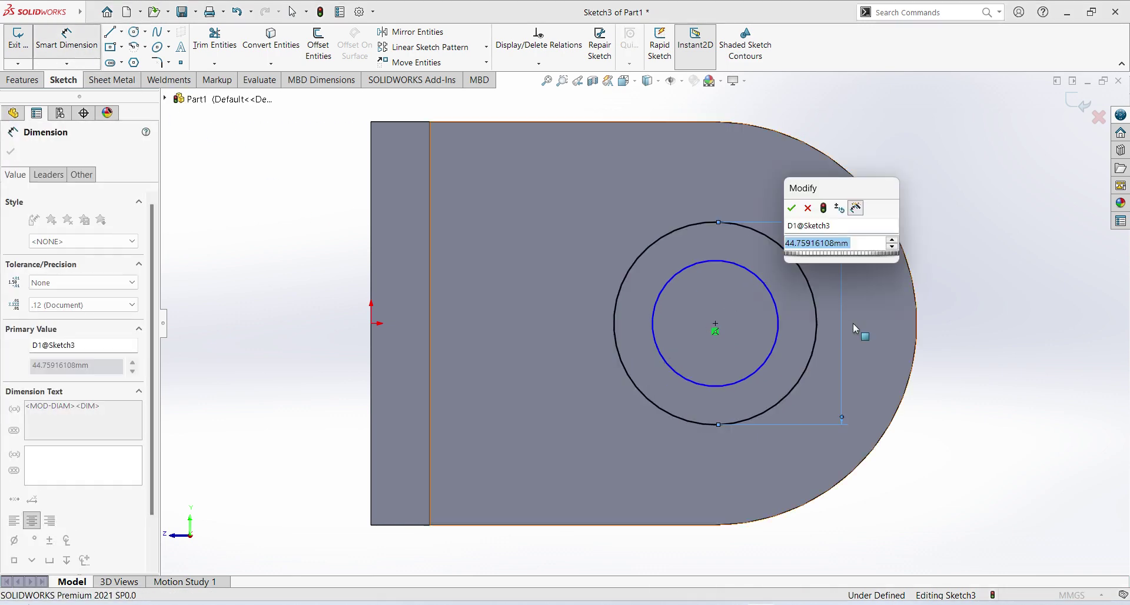
pyautogui.write('50')
pyautogui.press('Return')
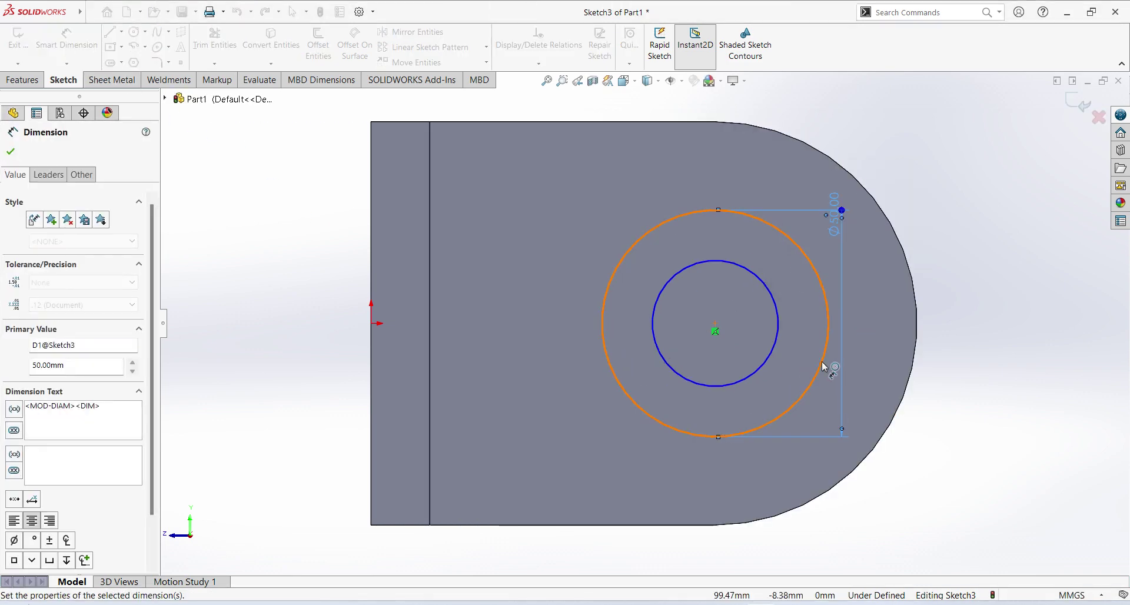
pyautogui.click(773, 357)
pyautogui.click(788, 383)
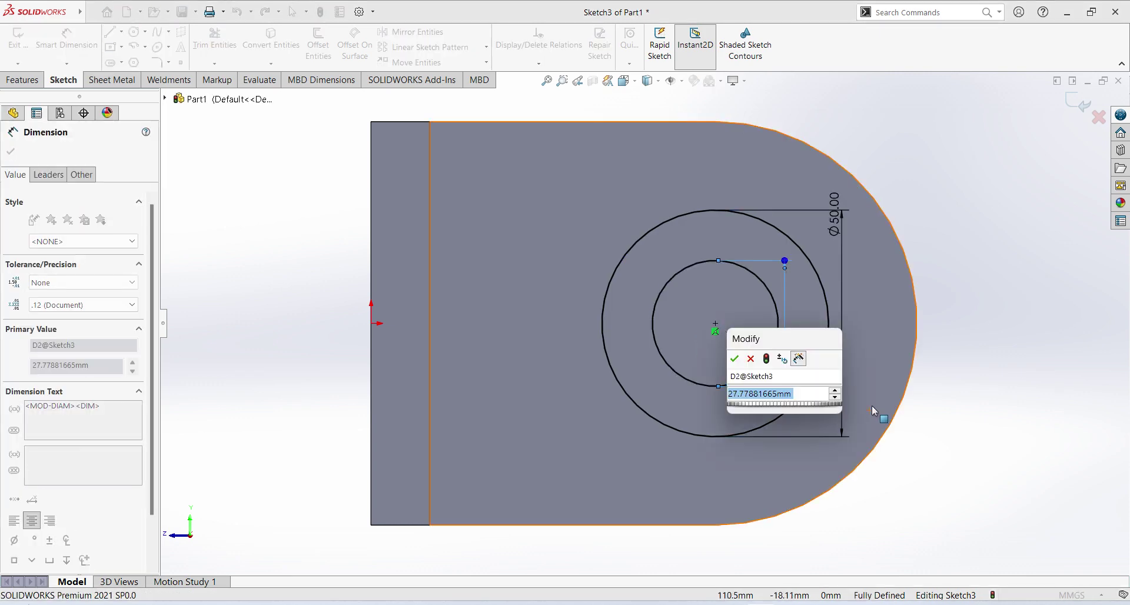
pyautogui.write('40')
pyautogui.press('Return')
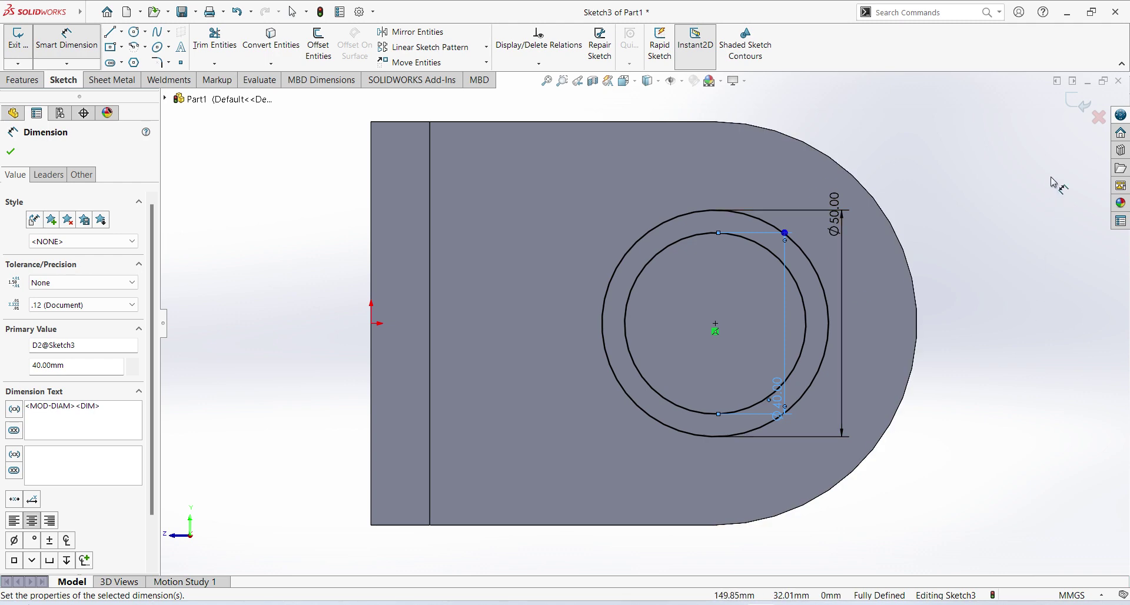
# Step: Exit the ring sketch and extrude it 38 mm into the hollow pipe boss
pyautogui.click(1076, 111)
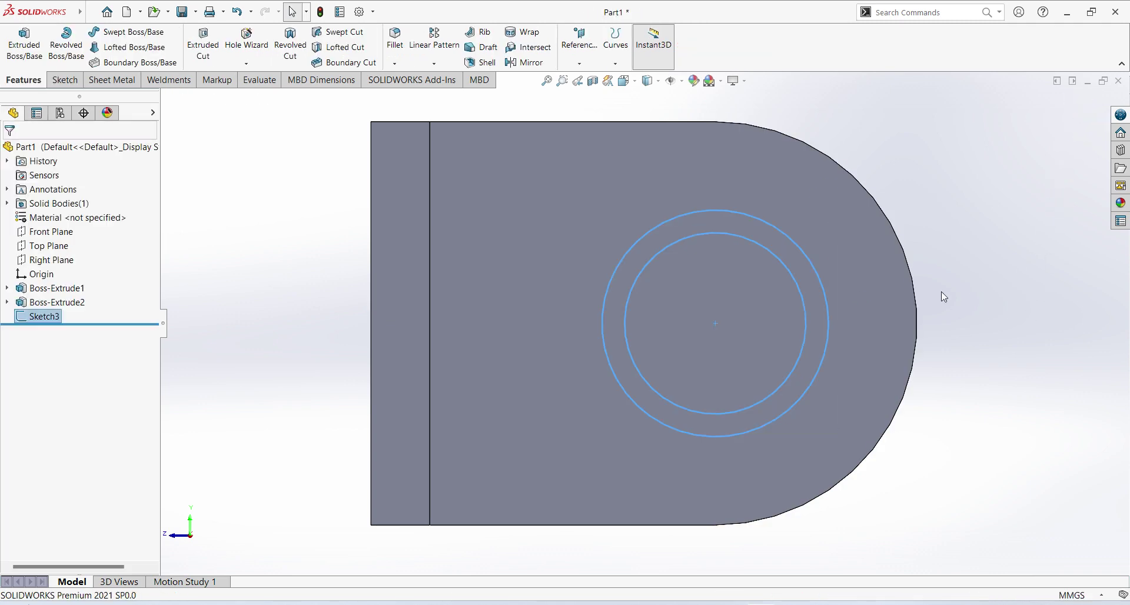
pyautogui.moveTo(941, 297)
pyautogui.mouseDown(button='middle')
pyautogui.moveTo(954, 254)
pyautogui.moveTo(870, 244)
pyautogui.mouseUp(button='middle')
pyautogui.press('z')
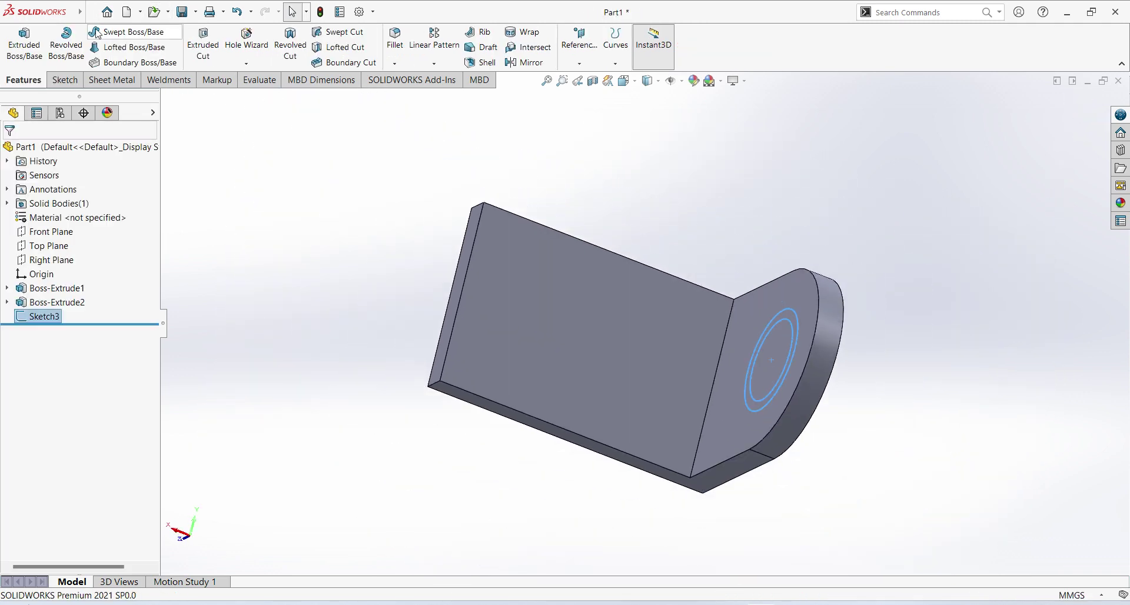
pyautogui.click(24, 41)
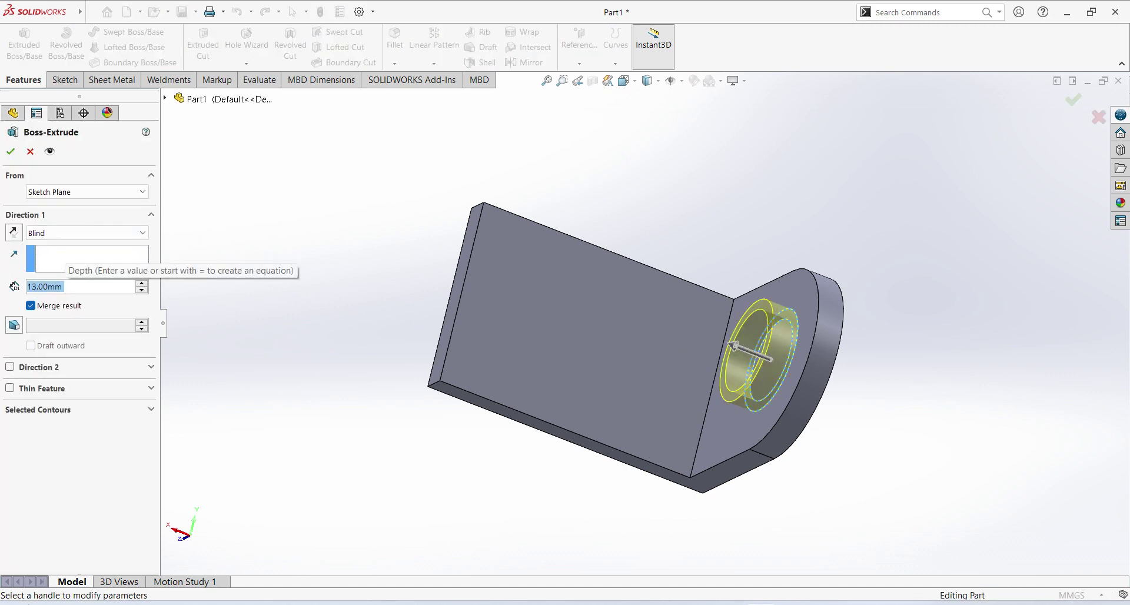
pyautogui.write('38')
pyautogui.press('Return')
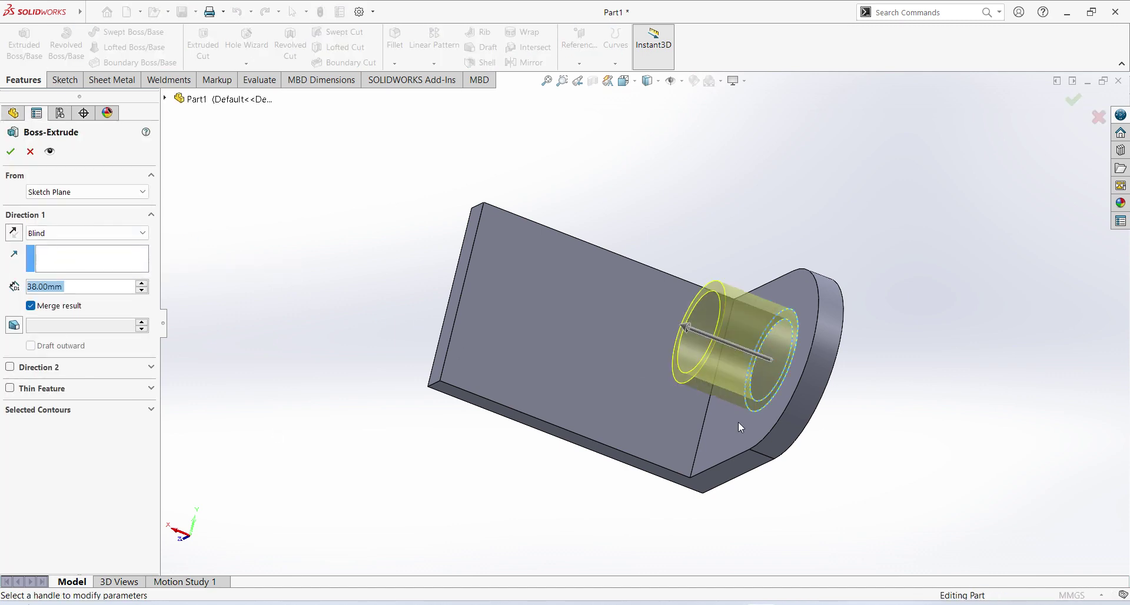
pyautogui.click(1070, 98)
# Step: Orbit around the new boss, then bring up the EX 09.JPG reference drawing
pyautogui.moveTo(870, 391); pyautogui.dragTo(938, 277, button='middle')
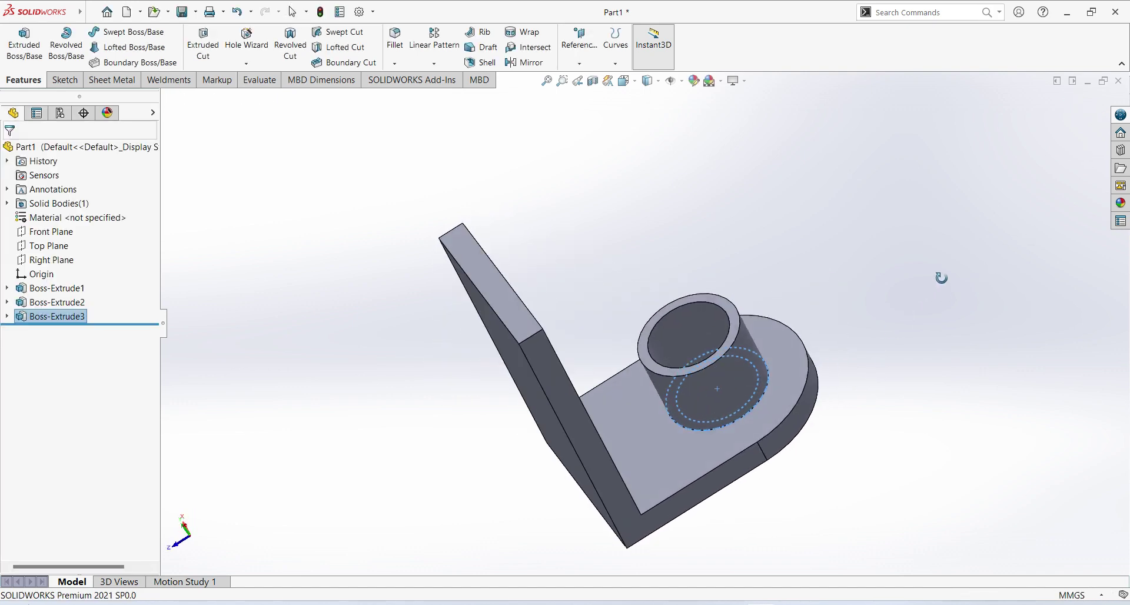
pyautogui.click(920, 367)
pyautogui.moveTo(824, 260)
pyautogui.mouseDown(button='middle')
pyautogui.moveTo(863, 371)
pyautogui.moveTo(747, 461)
pyautogui.moveTo(798, 410)
pyautogui.moveTo(717, 432)
pyautogui.moveTo(668, 464)
pyautogui.mouseUp(button='middle')
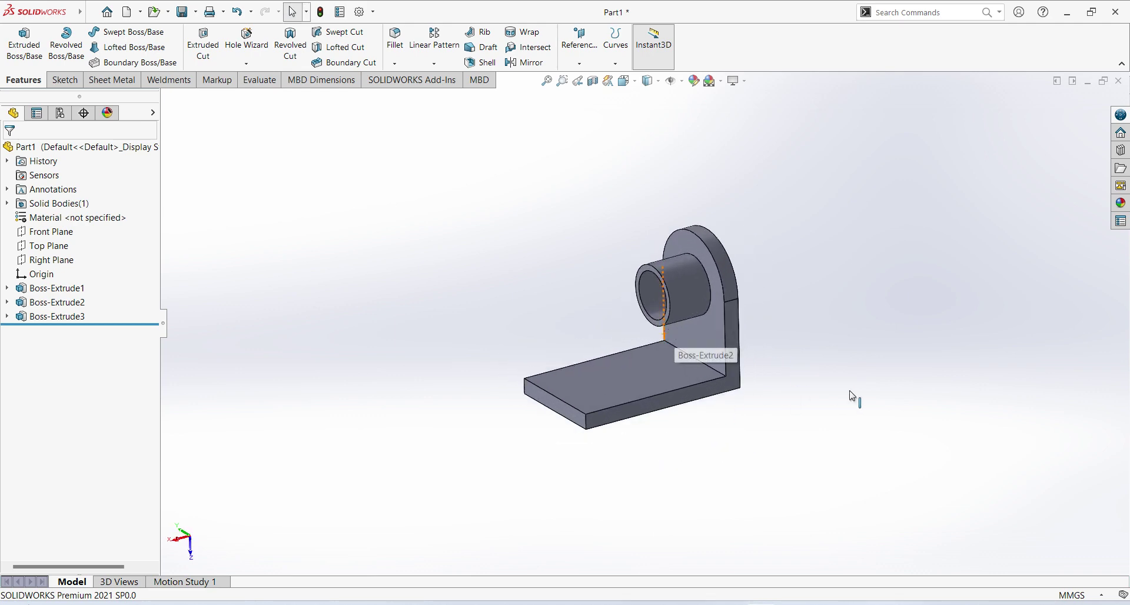
pyautogui.hotkey('alt', 'Tab')
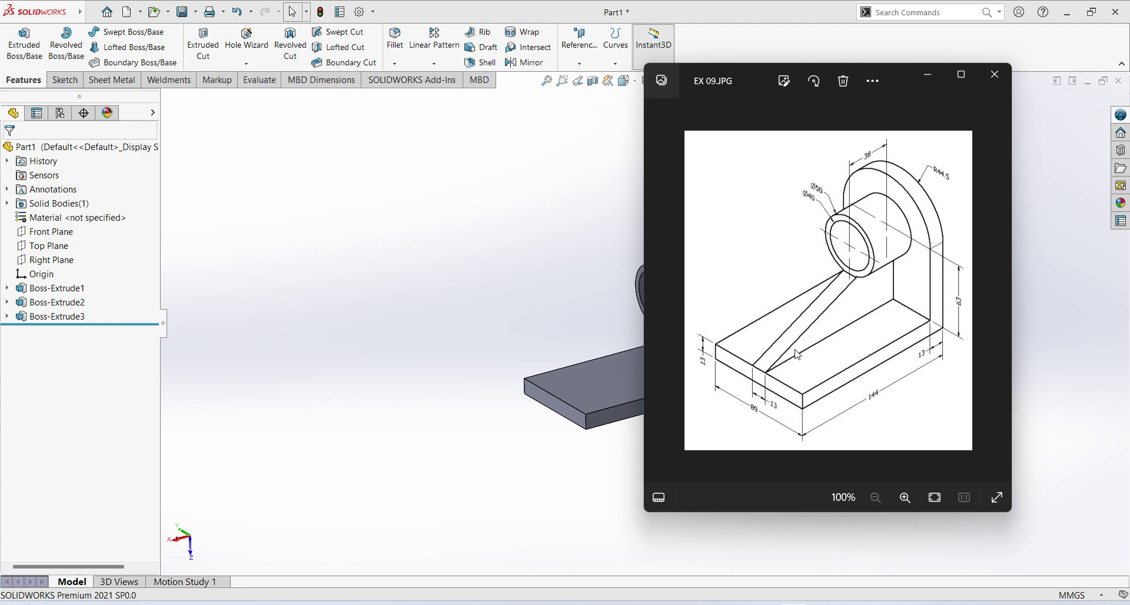
# Step: Close the EX 09.JPG reference drawing window
pyautogui.click(601, 195)
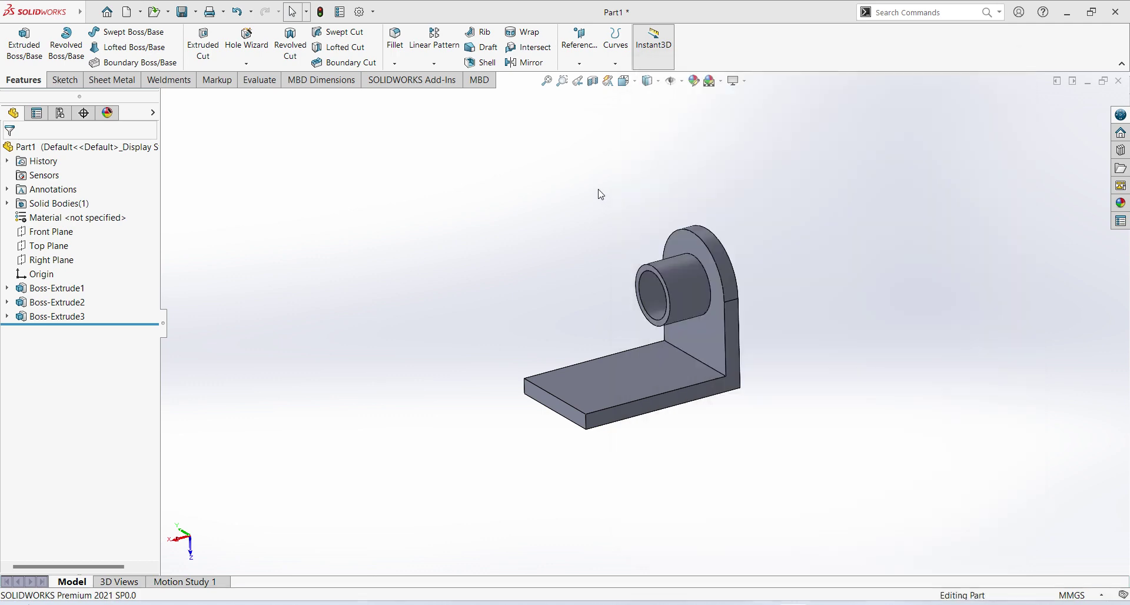
# Step: Create Sketch4 on the Top Plane with a line from the boss's outer corner to the plate's far corner
pyautogui.click(52, 247)
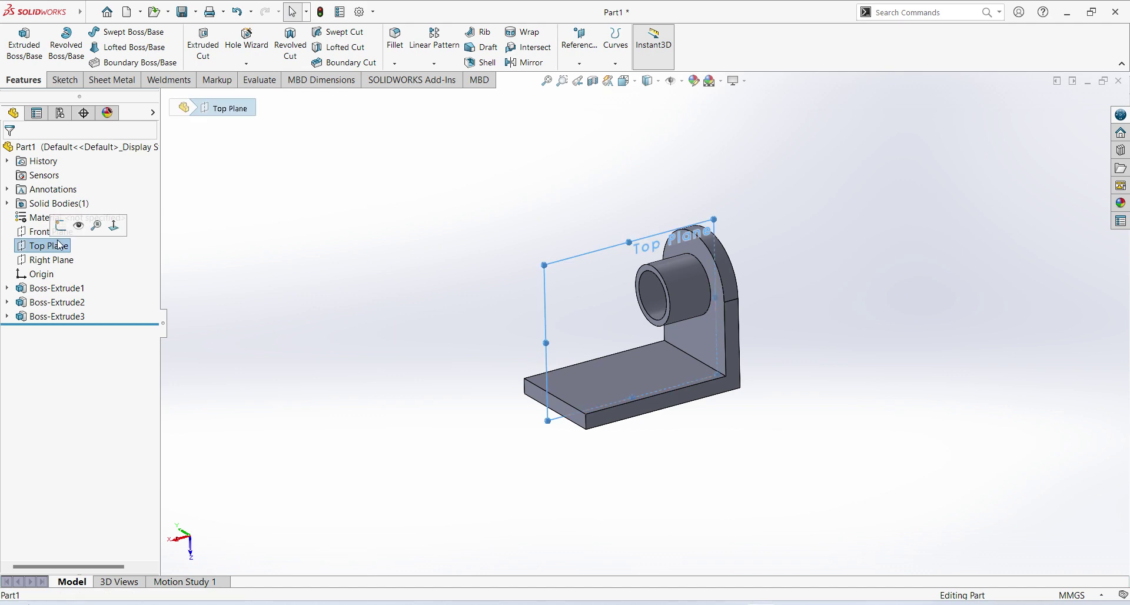
pyautogui.click(61, 225)
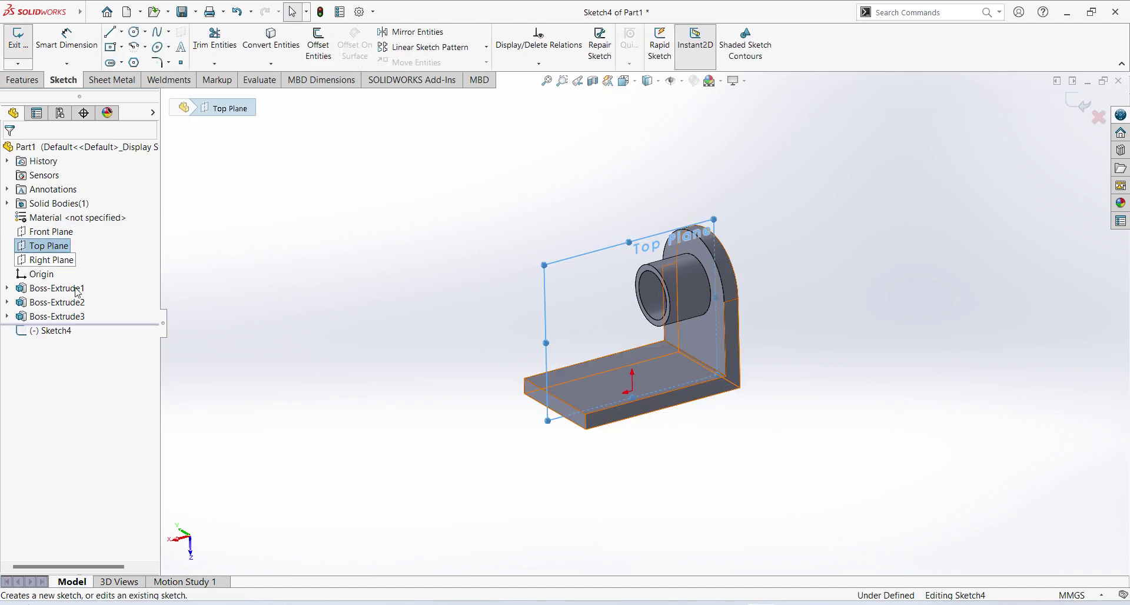
pyautogui.click(70, 333)
pyautogui.click(142, 316)
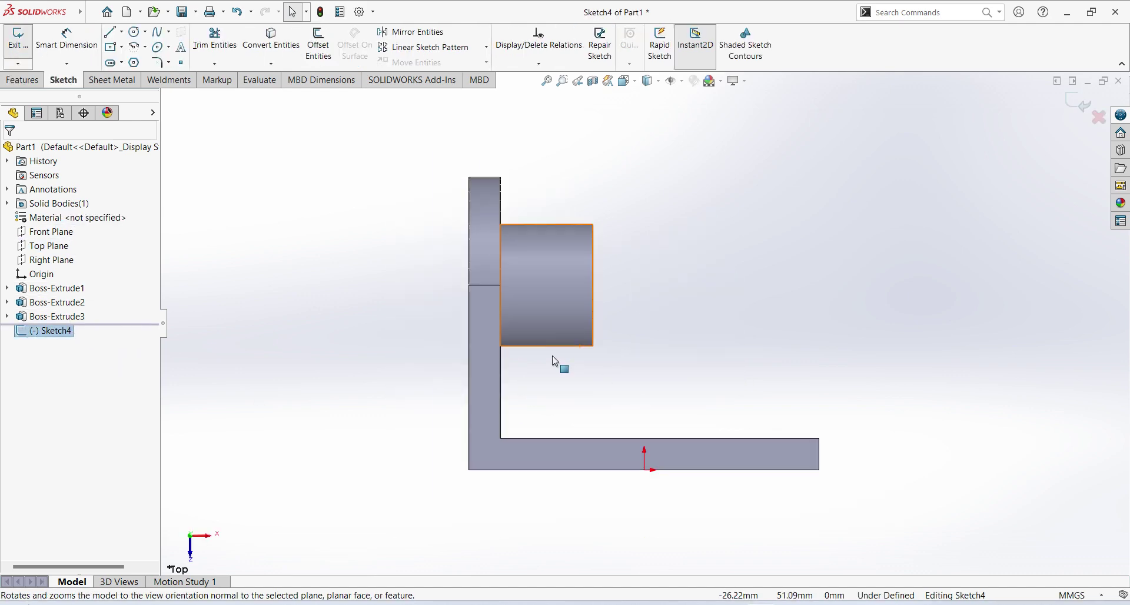
pyautogui.click(112, 32)
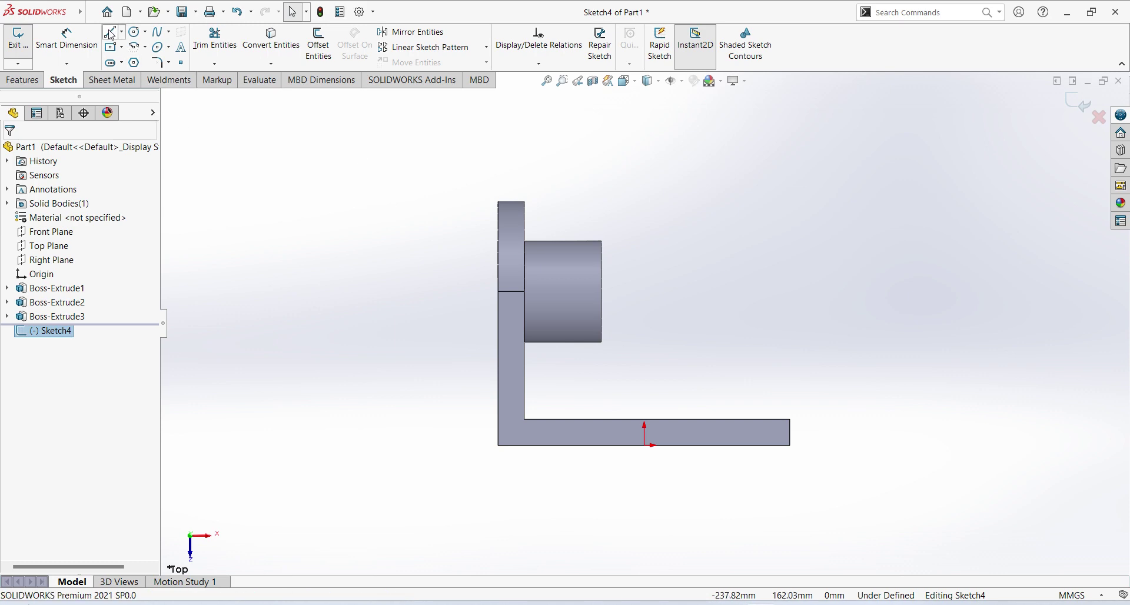
pyautogui.click(601, 342)
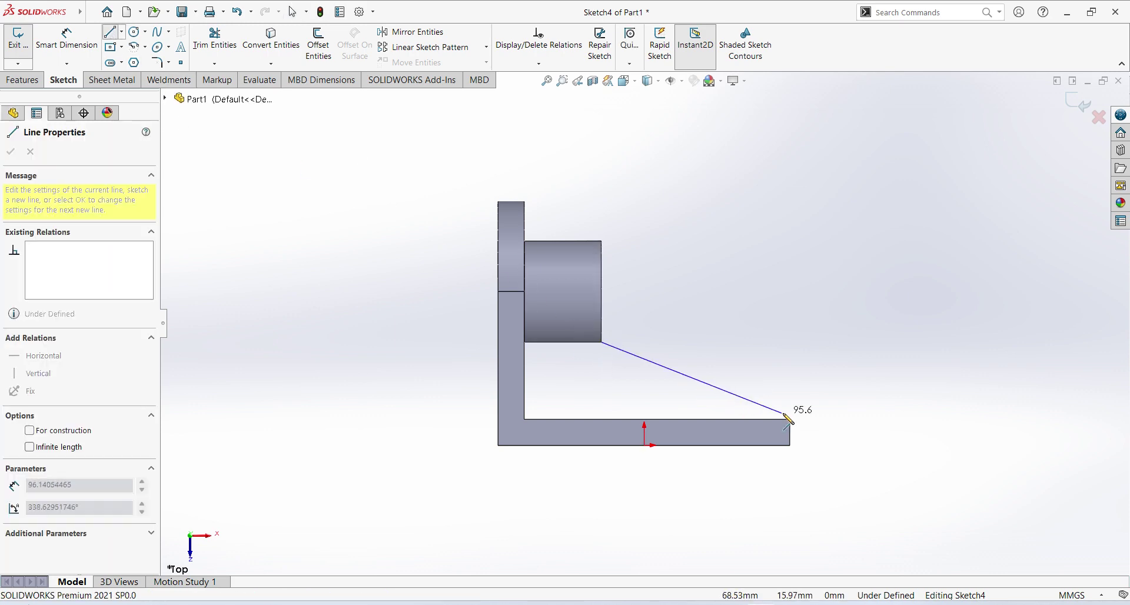
pyautogui.click(790, 419)
pyautogui.press('Escape')
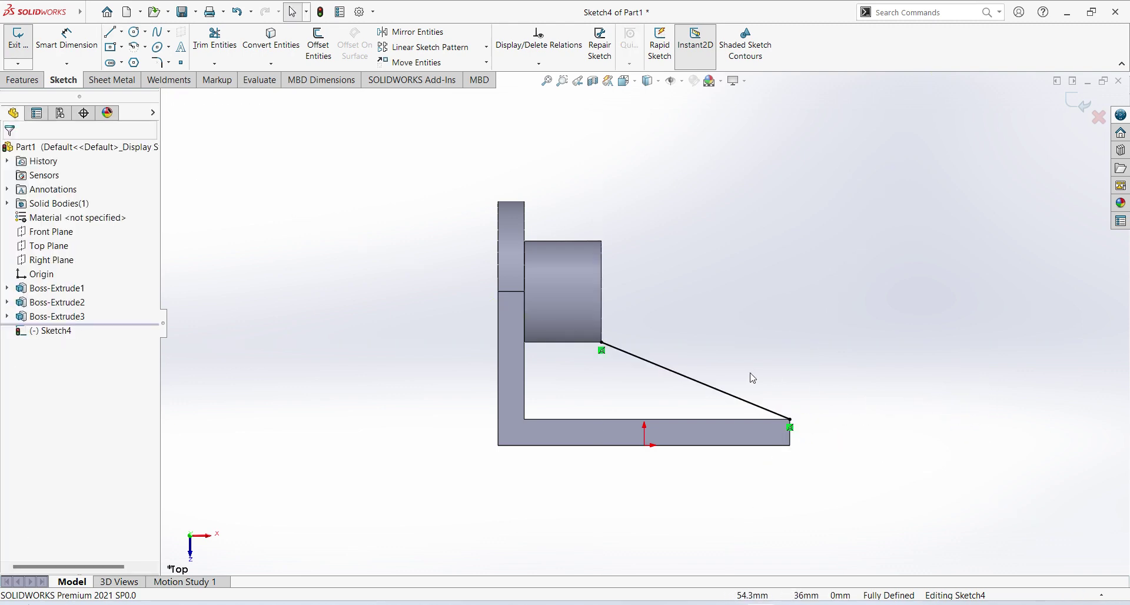
pyautogui.moveTo(747, 376)
pyautogui.mouseDown(button='middle')
pyautogui.moveTo(850, 408)
pyautogui.moveTo(750, 435)
pyautogui.moveTo(776, 430)
pyautogui.mouseUp(button='middle')
pyautogui.click(1078, 103)
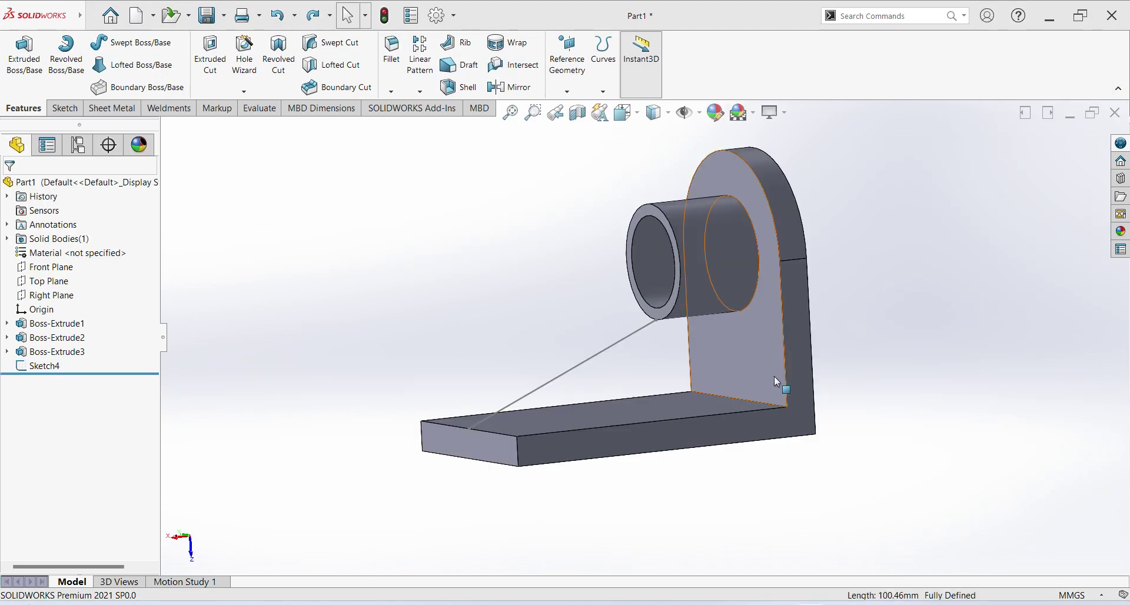
pyautogui.moveTo(638, 504); pyautogui.dragTo(651, 526, button='middle')
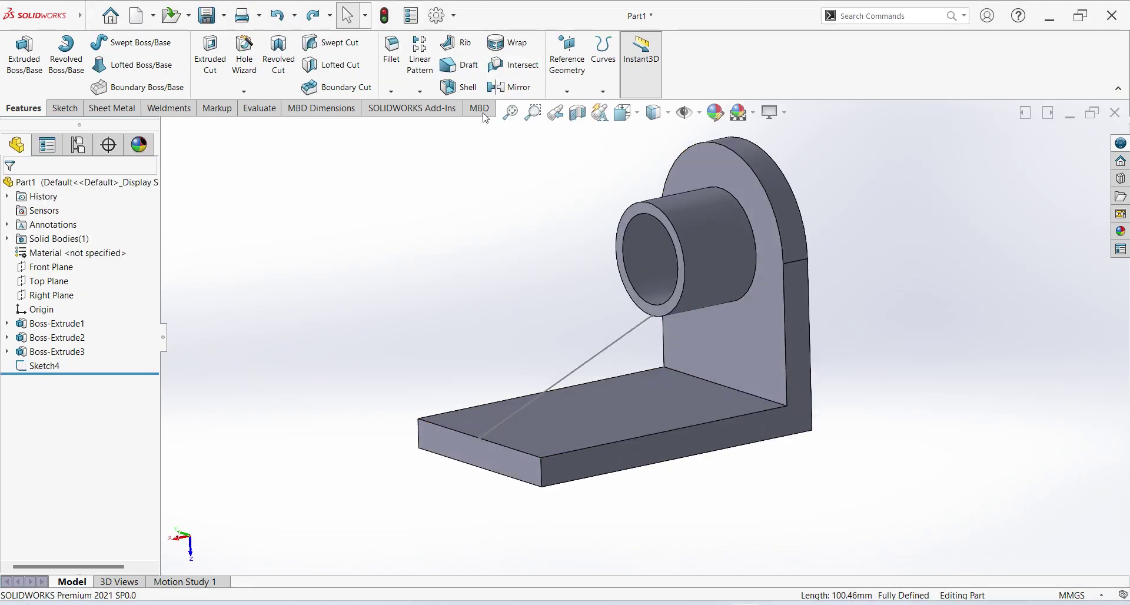
# Step: Start a rib from the diagonal sketch line, checking its preview against the reference drawing
pyautogui.click(448, 53)
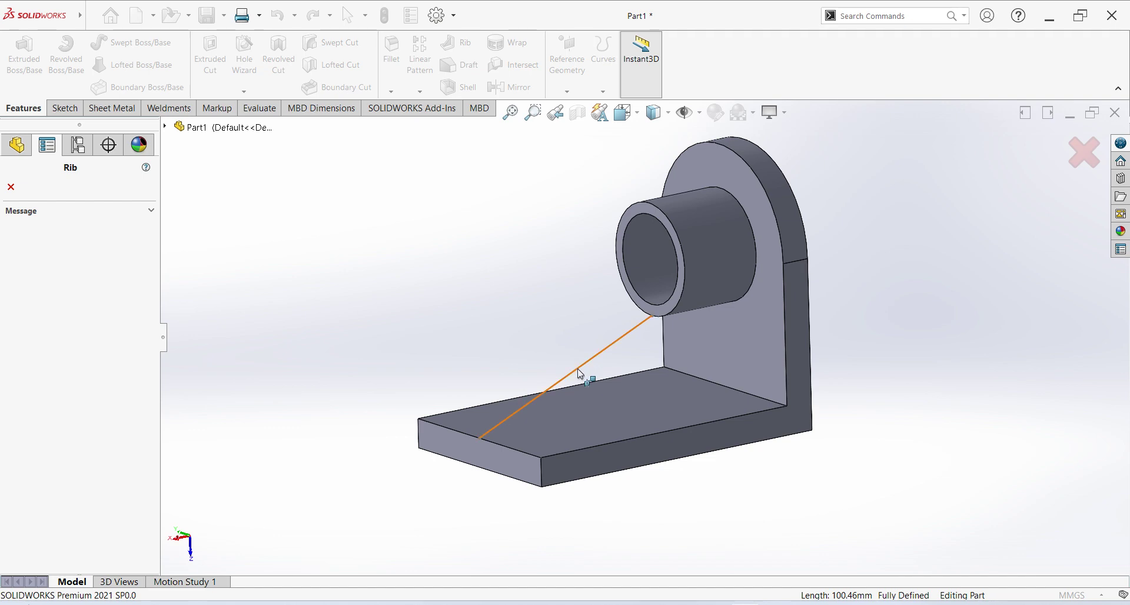
pyautogui.click(579, 374)
pyautogui.moveTo(722, 506); pyautogui.dragTo(770, 541, button='middle')
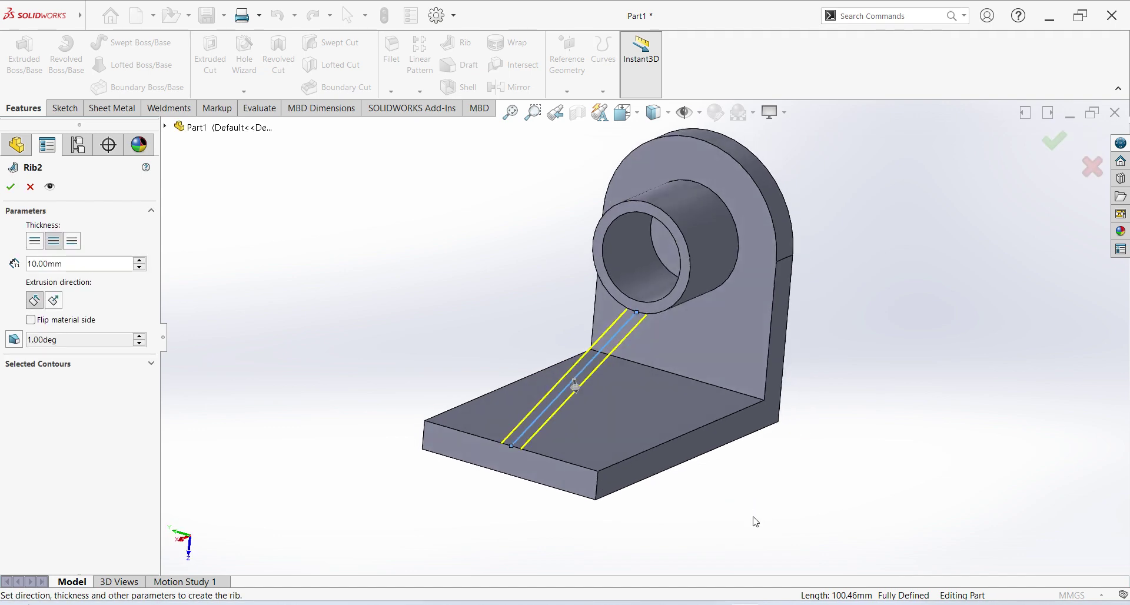
pyautogui.click(799, 602)
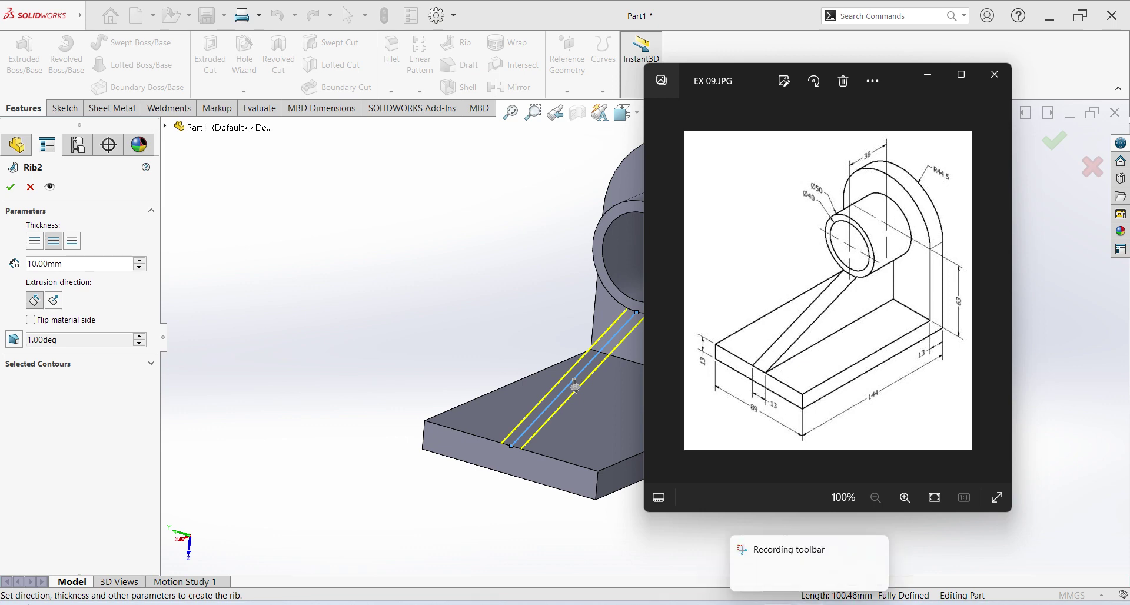
pyautogui.click(799, 603)
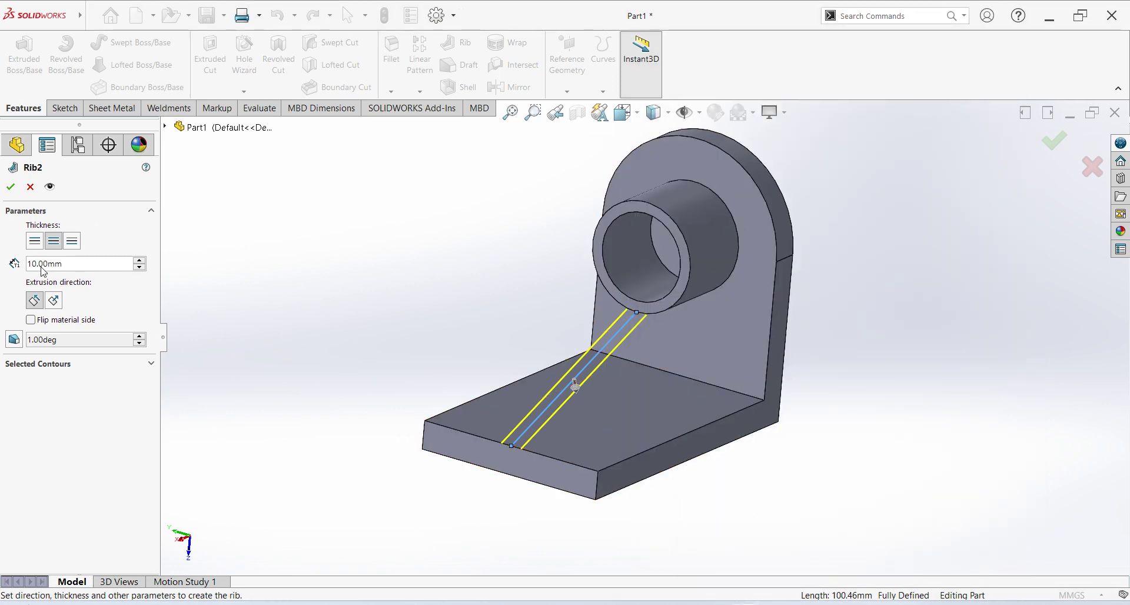
# Step: Set the rib thickness to 13 mm and confirm Rib2
pyautogui.doubleClick(70, 266)
pyautogui.write('13')
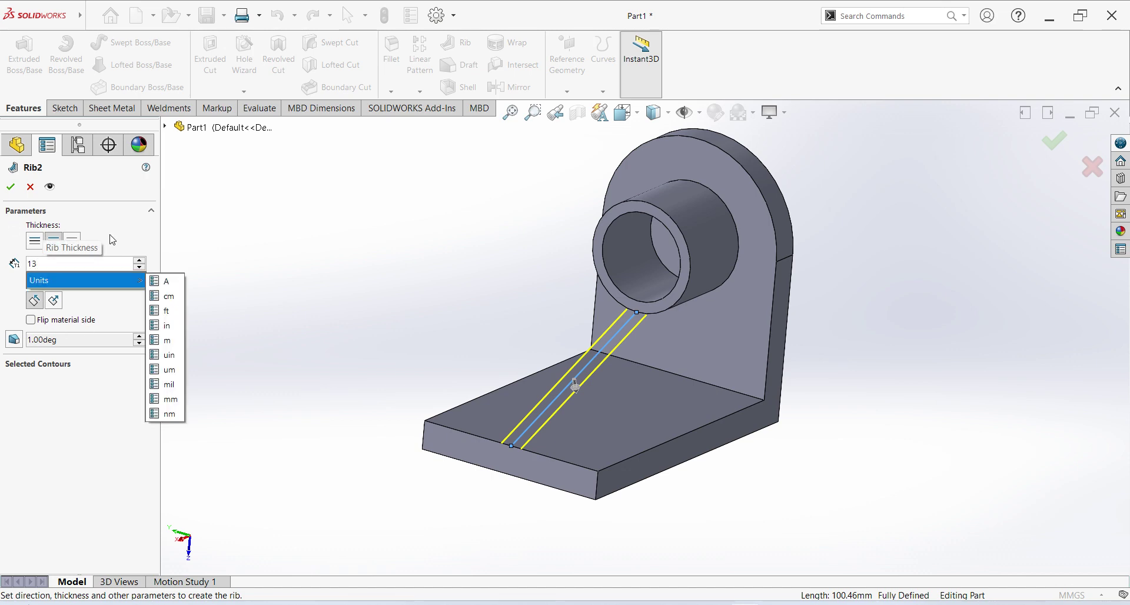
pyautogui.press('Return')
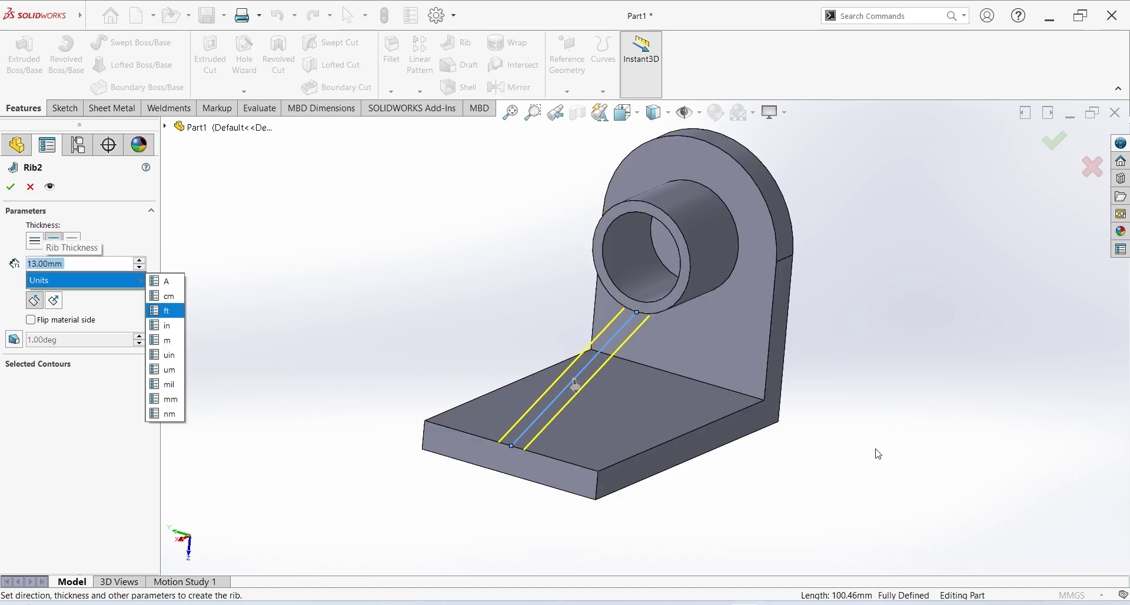
pyautogui.click(750, 465)
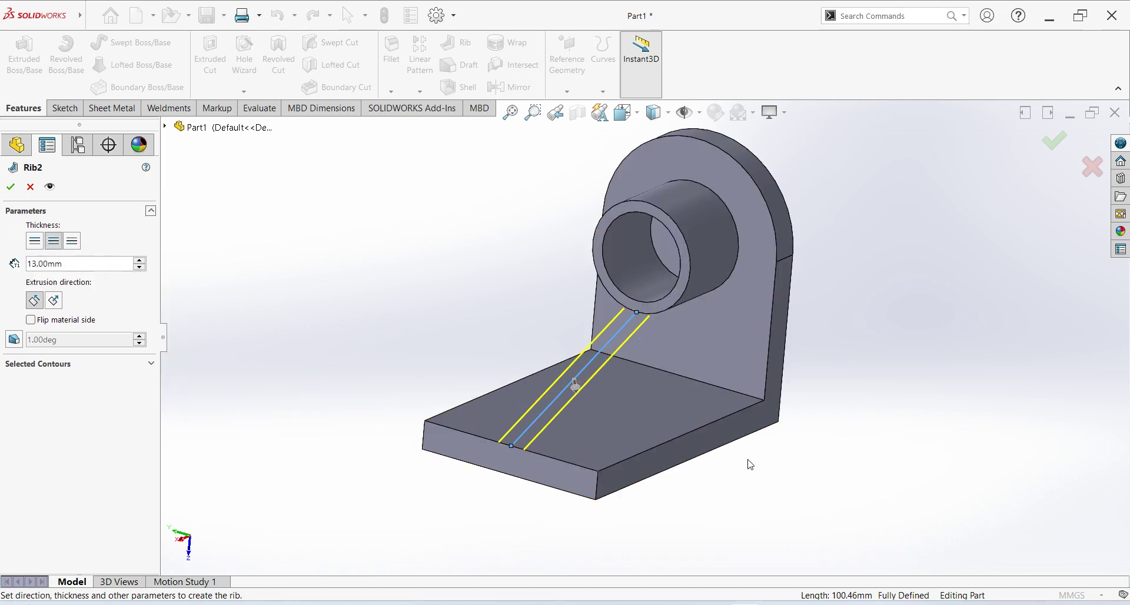
pyautogui.click(11, 187)
# Step: Orbit and zoom around the finished bracket, ending in an isometric view
pyautogui.moveTo(828, 453); pyautogui.dragTo(769, 434, button='middle')
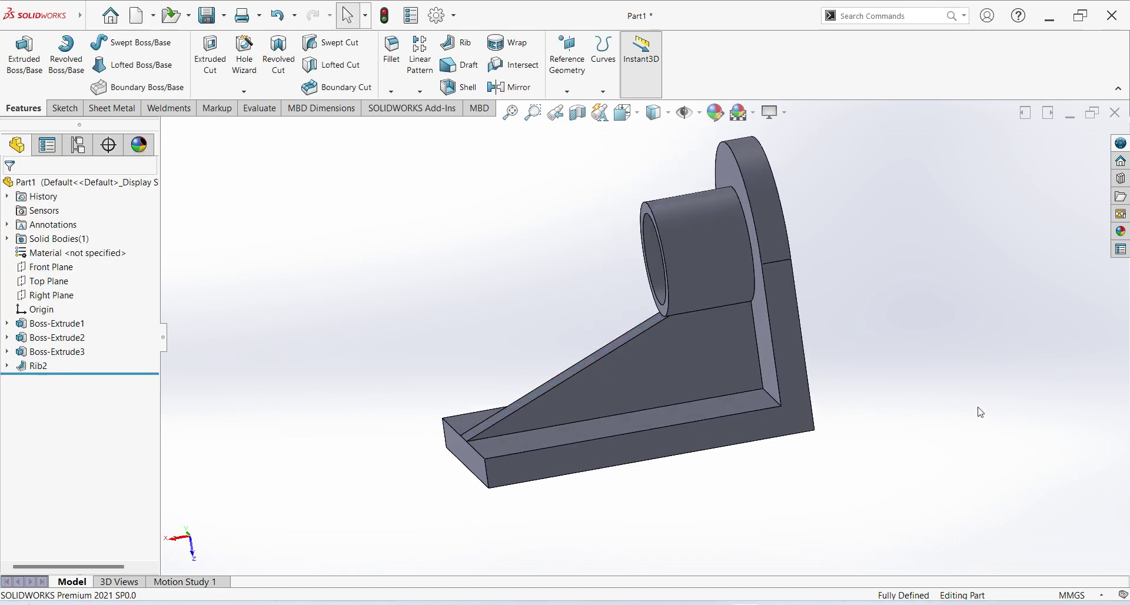
pyautogui.moveTo(980, 412)
pyautogui.mouseDown(button='middle')
pyautogui.moveTo(867, 434)
pyautogui.moveTo(865, 424)
pyautogui.moveTo(930, 493)
pyautogui.moveTo(887, 481)
pyautogui.mouseUp(button='middle')
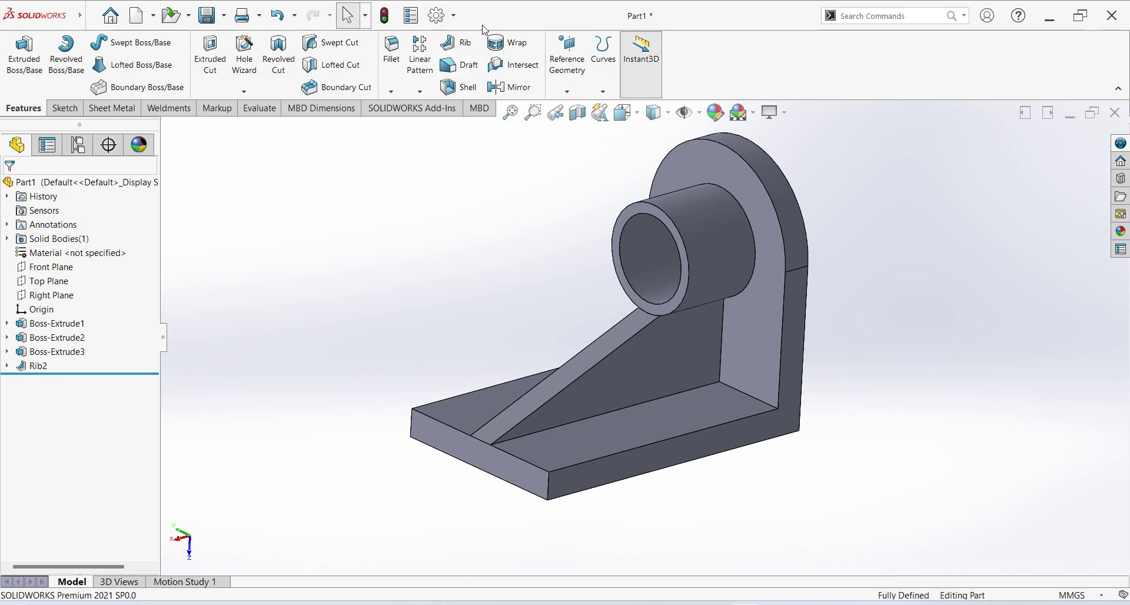
pyautogui.moveTo(697, 282); pyautogui.dragTo(670, 306, button='middle')
pyautogui.scroll(-3, 640, 323)
pyautogui.scroll(2, 659, 338)
pyautogui.scroll(3, 706, 376)
pyautogui.scroll(1, 677, 376)
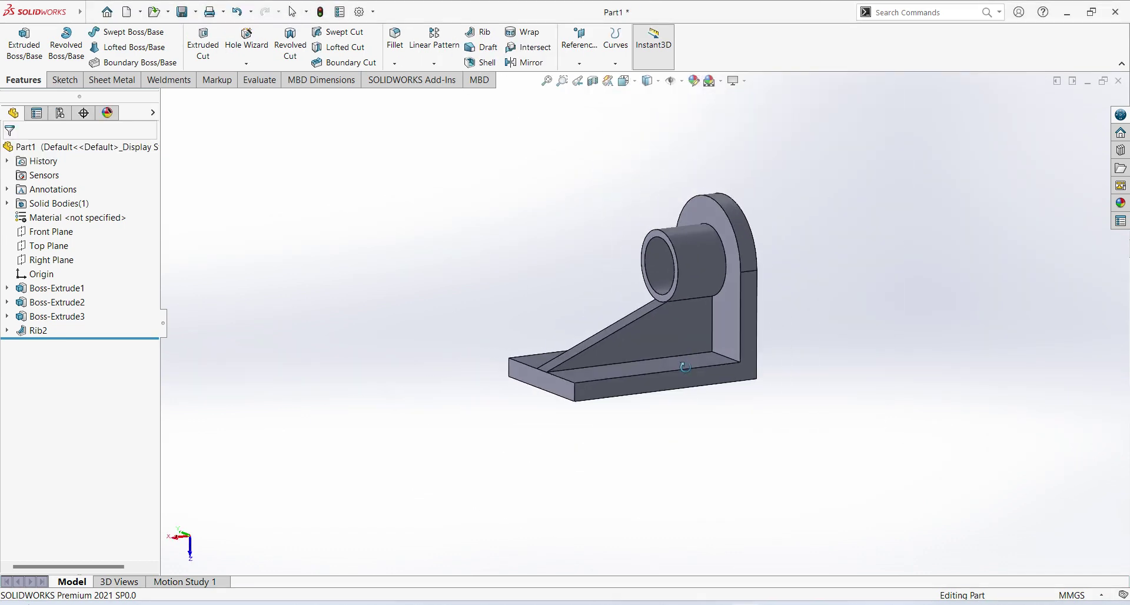
pyautogui.scroll(-2, 657, 332)
pyautogui.scroll(2, 657, 332)
pyautogui.moveTo(669, 376)
pyautogui.mouseDown(button='middle')
pyautogui.moveTo(666, 387)
pyautogui.moveTo(668, 321)
pyautogui.mouseUp(button='middle')
pyautogui.scroll(-2, 668, 317)
pyautogui.hotkey('ctrl', '7')
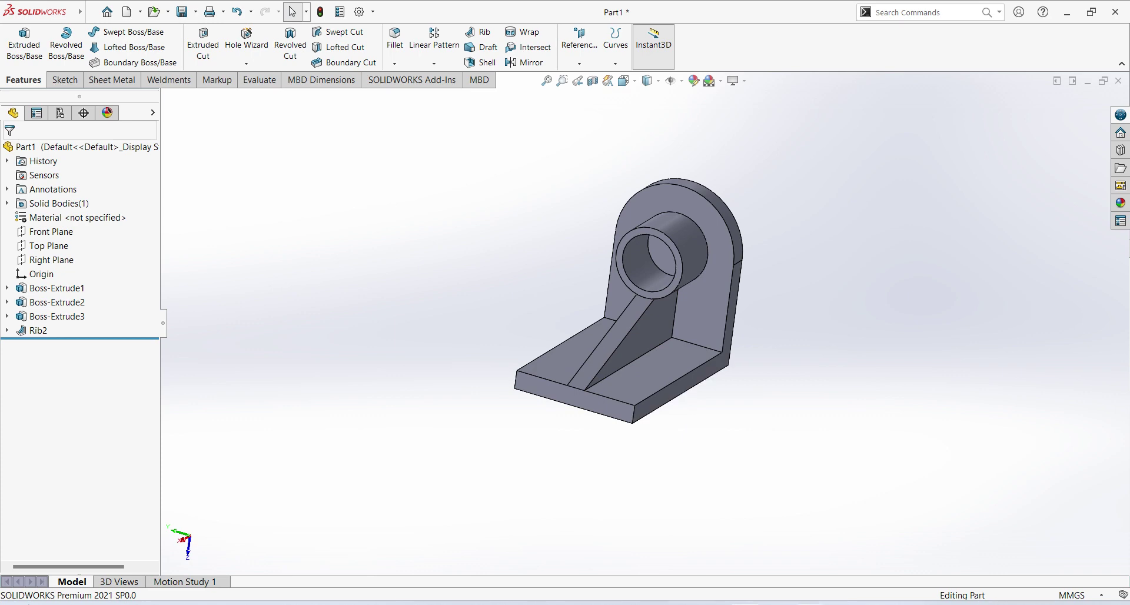
# Step: Bring up the EX 09.JPG reference drawing beside the model and compare the part with it
pyautogui.hotkey('alt', 'Tab')
pyautogui.moveTo(753, 83); pyautogui.dragTo(861, 113)
pyautogui.scroll(-1, 656, 330)
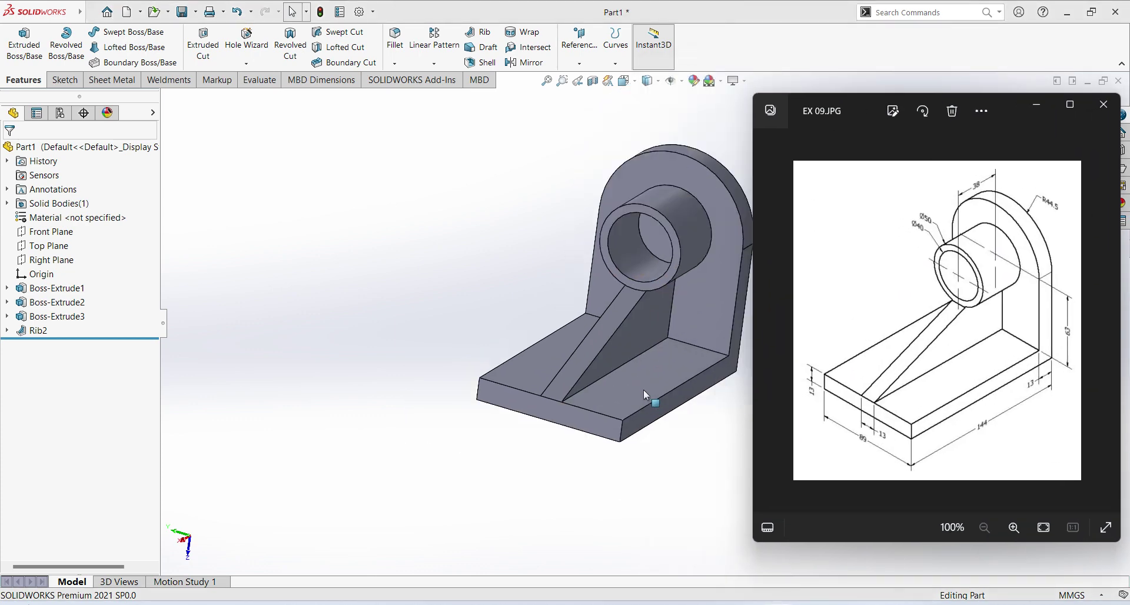
pyautogui.moveTo(644, 390)
pyautogui.mouseDown(button='middle')
pyautogui.moveTo(755, 400)
pyautogui.moveTo(600, 444)
pyautogui.mouseUp(button='middle')
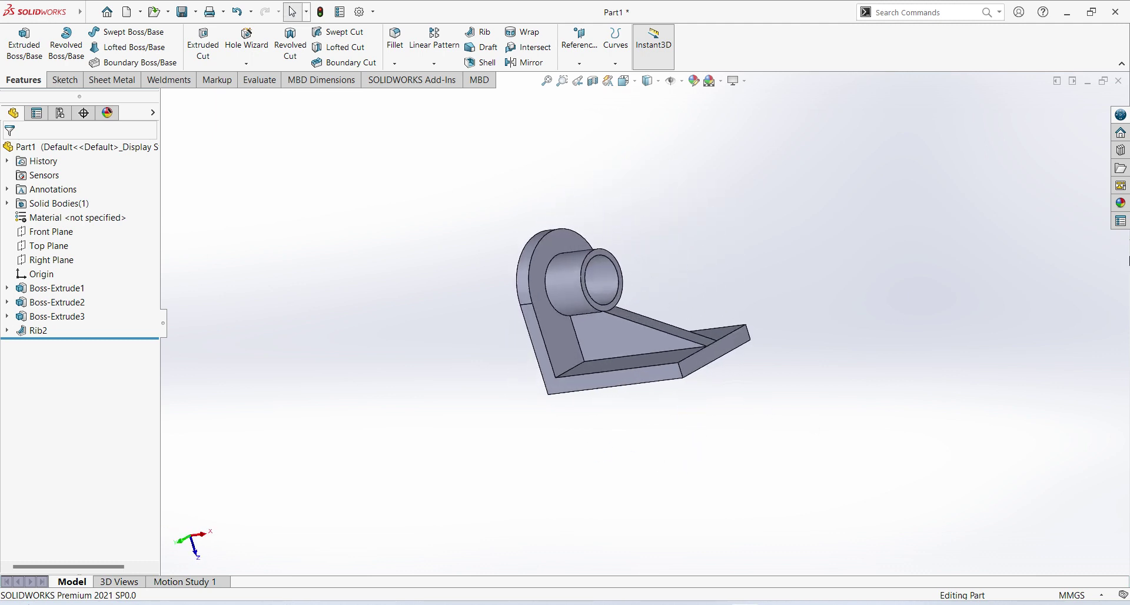
# Step: Open the Appearances, Scenes, and Decals pane and expand Appearances(color) and its Plastic folder
pyautogui.click(1121, 203)
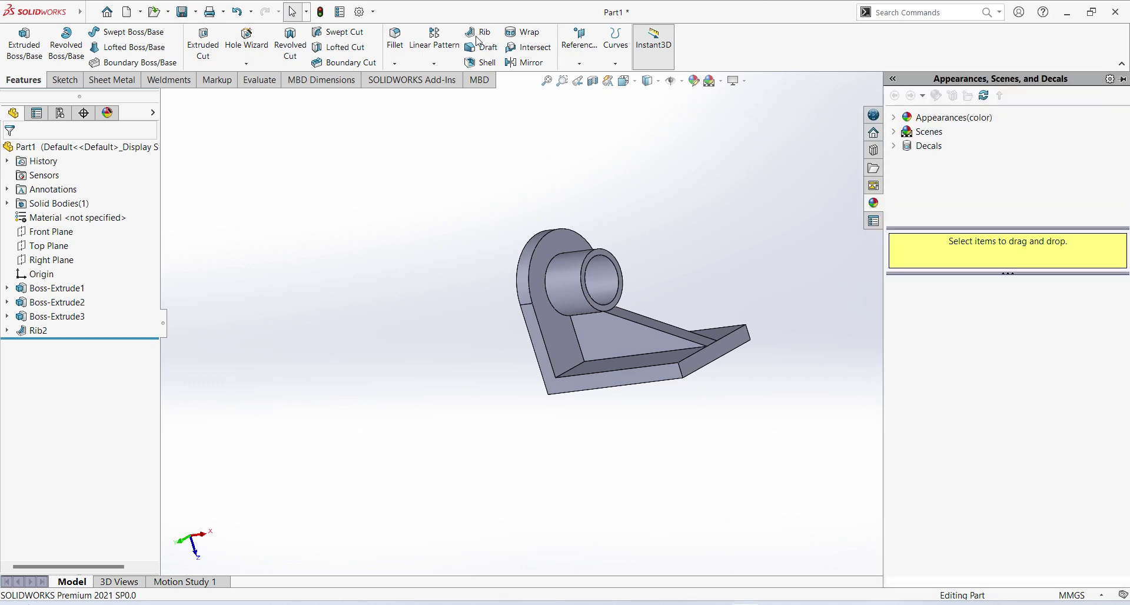
pyautogui.click(893, 118)
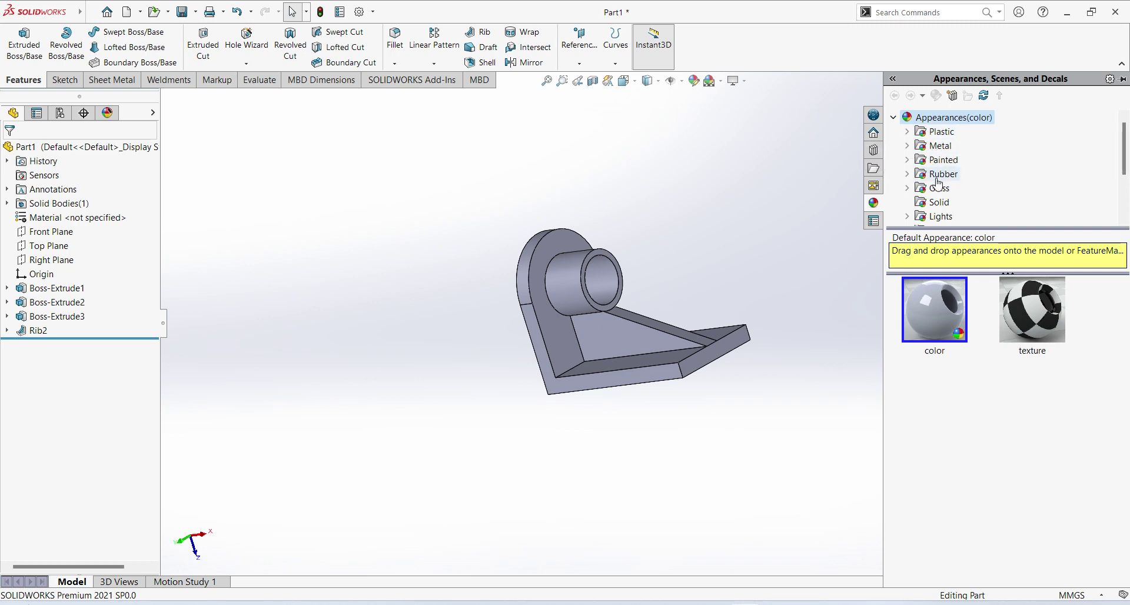
pyautogui.scroll(-1, 938, 182)
pyautogui.scroll(1, 936, 185)
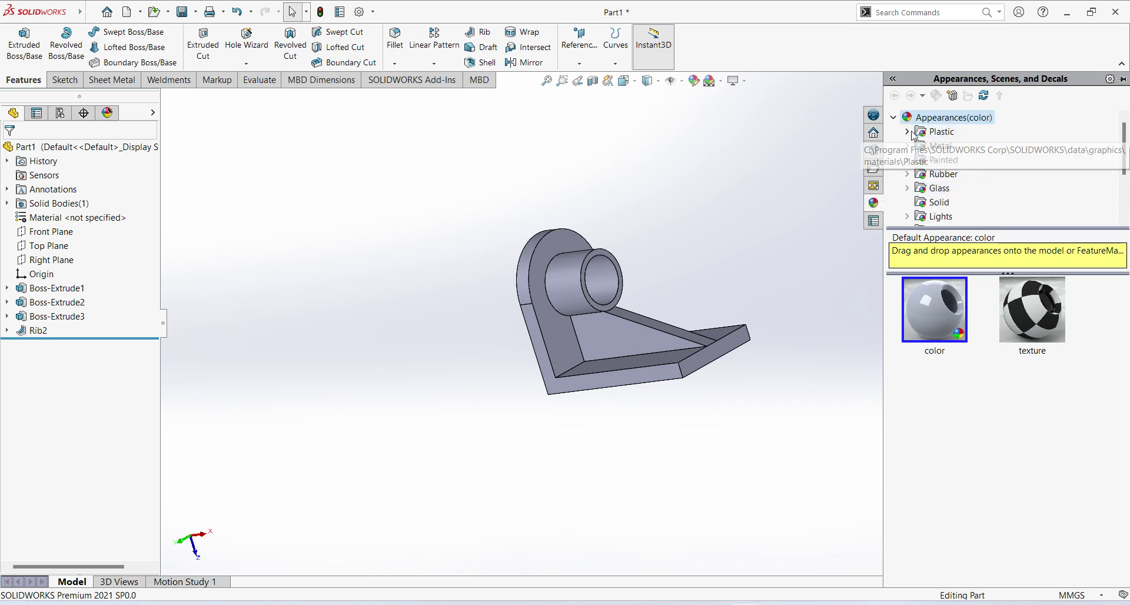
pyautogui.click(908, 132)
pyautogui.scroll(-2, 968, 179)
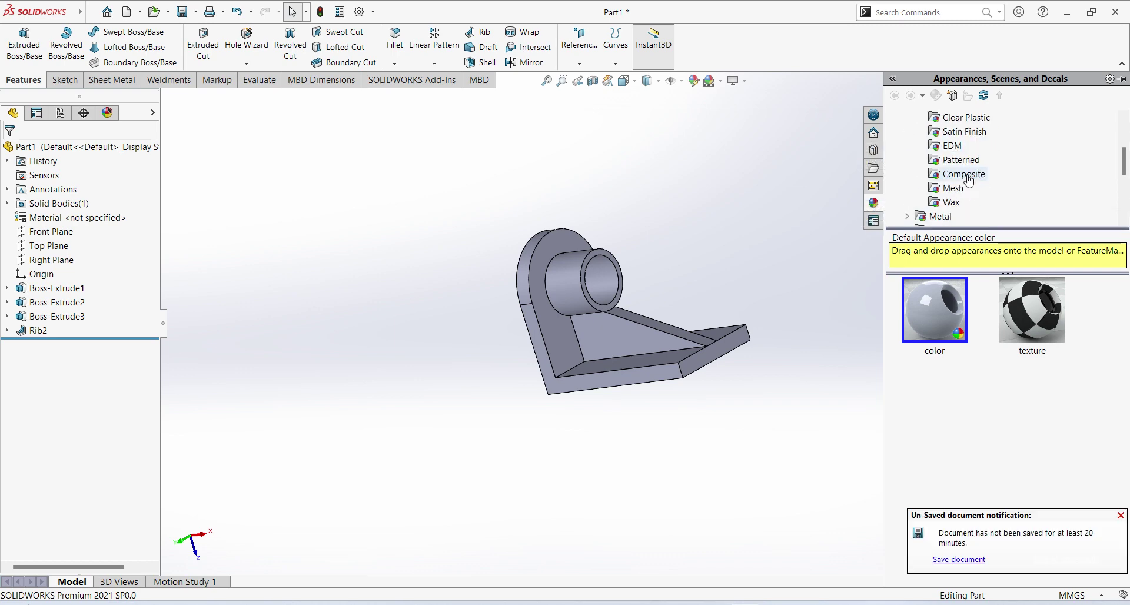
pyautogui.scroll(-1, 968, 181)
# Step: Browse the Metal, Painted and Rubber appearance folders
pyautogui.click(906, 176)
pyautogui.scroll(-2, 959, 178)
pyautogui.scroll(-1, 959, 179)
pyautogui.scroll(-3, 965, 186)
pyautogui.scroll(2, 971, 194)
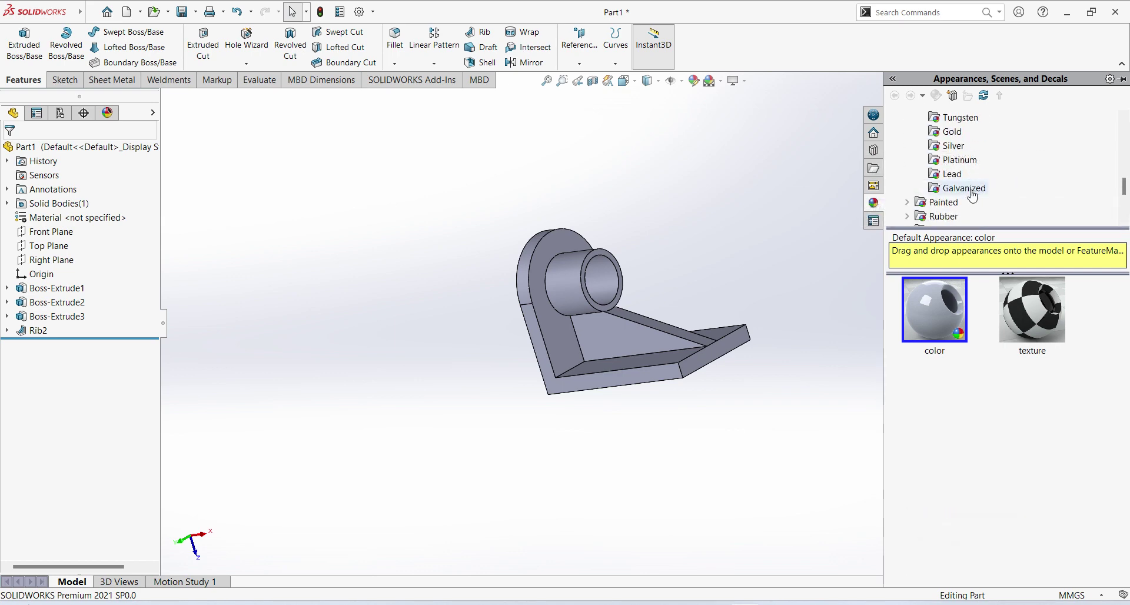
pyautogui.scroll(2, 970, 159)
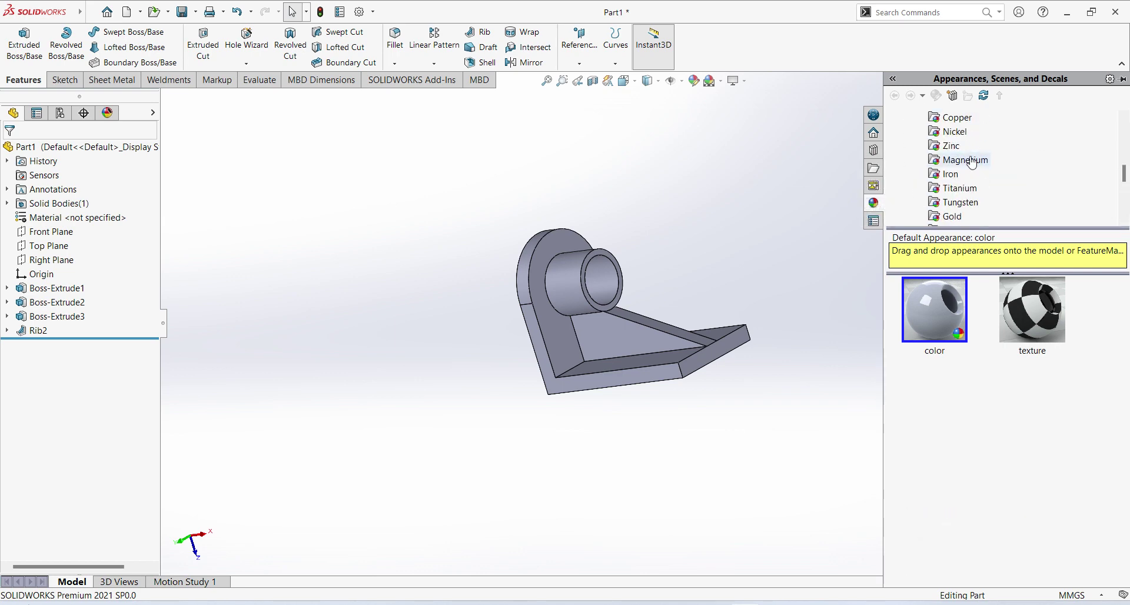
pyautogui.scroll(2, 971, 165)
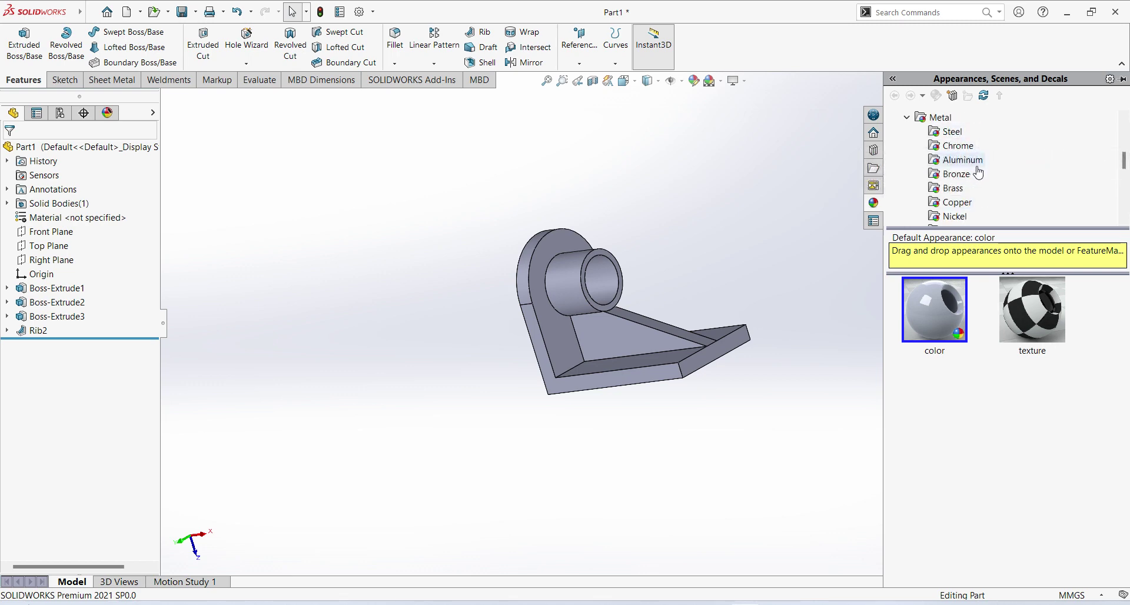
pyautogui.scroll(-1, 974, 176)
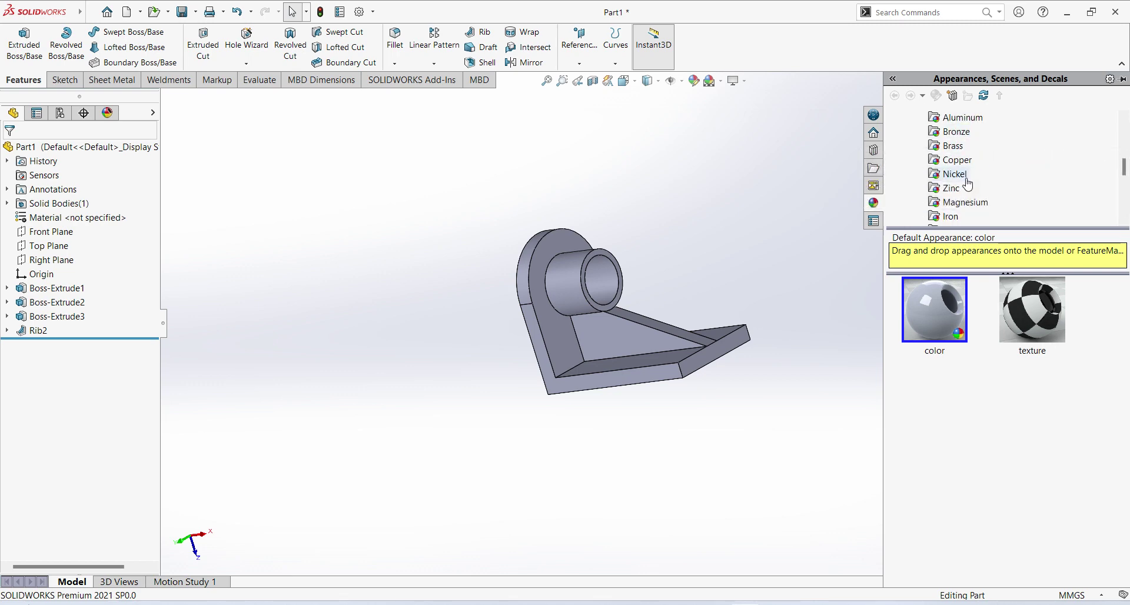
pyautogui.scroll(-2, 968, 184)
pyautogui.scroll(-2, 965, 180)
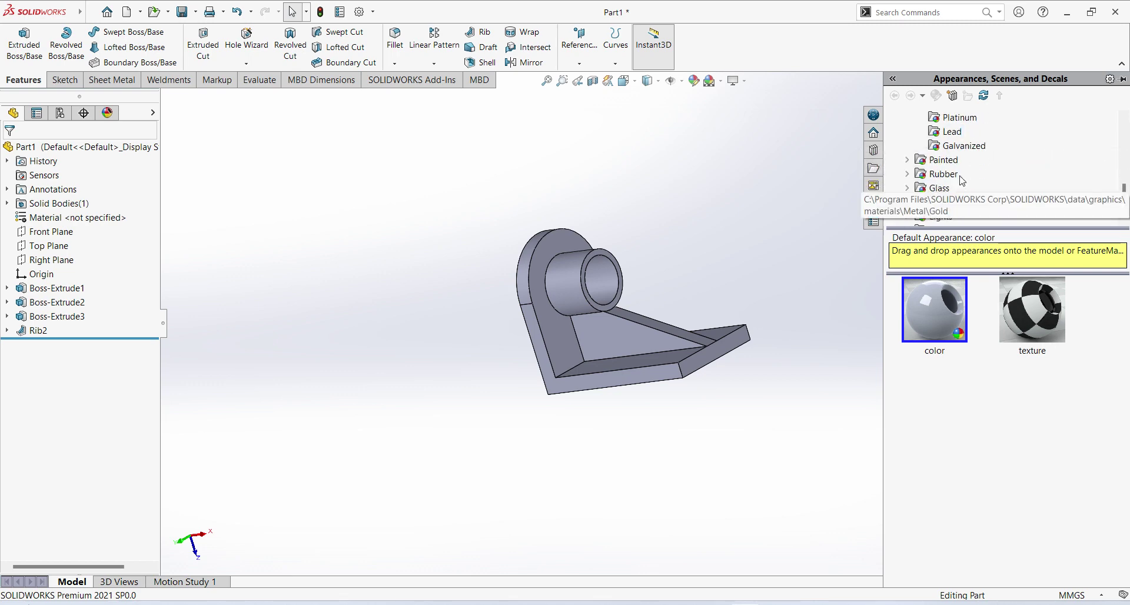
pyautogui.click(908, 160)
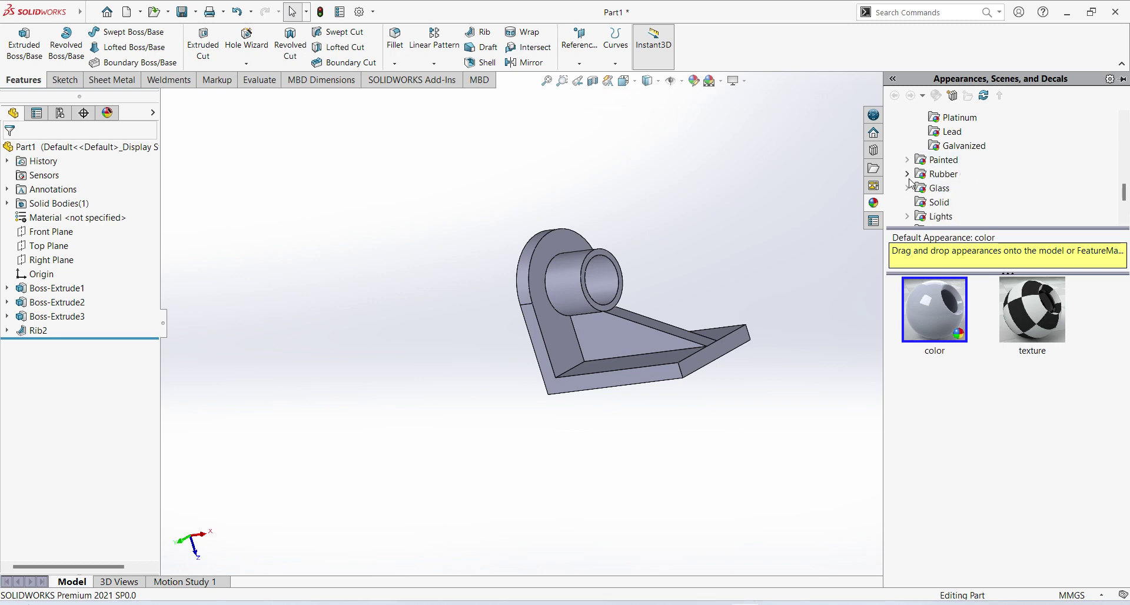
pyautogui.click(907, 174)
# Step: Show the Solid colour swatches and preview White and Red on the bracket
pyautogui.moveTo(775, 253); pyautogui.dragTo(857, 281, button='middle')
pyautogui.click(925, 203)
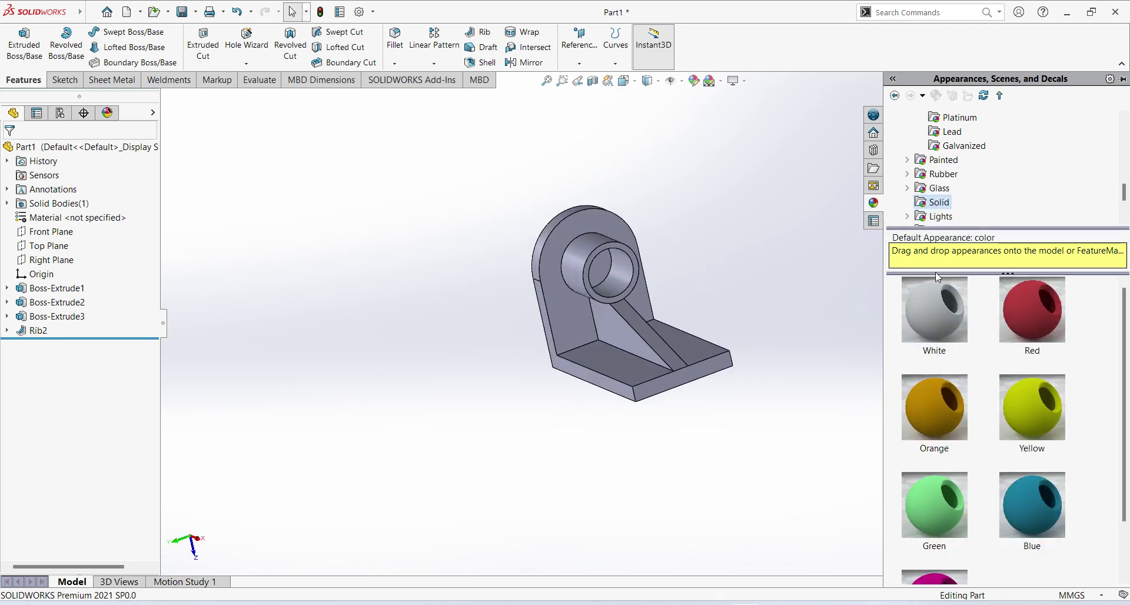
pyautogui.scroll(-2, 987, 354)
pyautogui.doubleClick(939, 317)
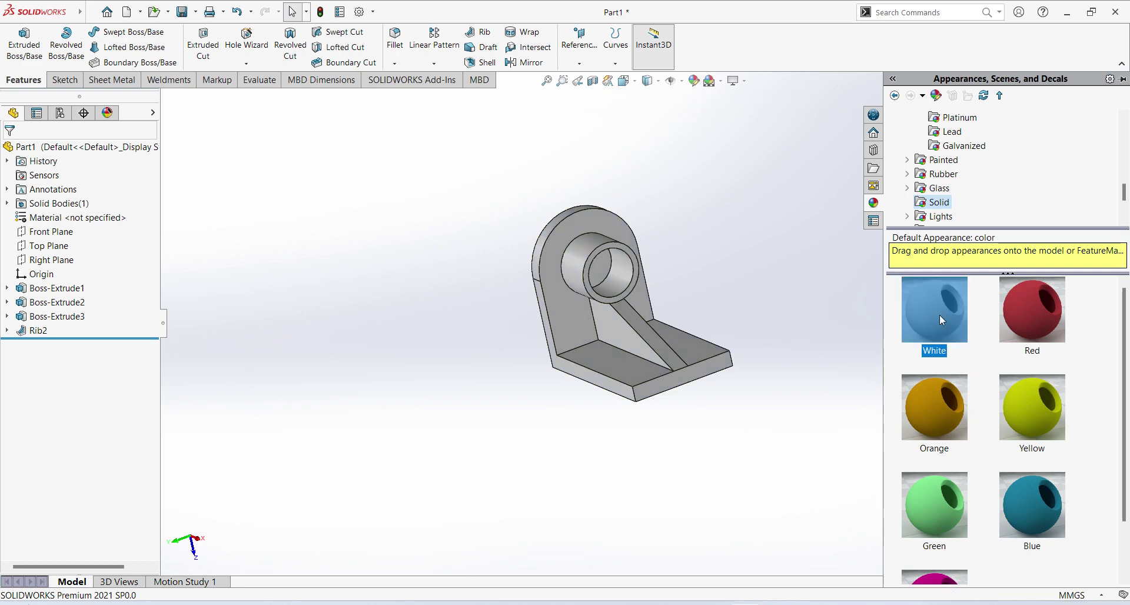
pyautogui.moveTo(613, 385); pyautogui.dragTo(550, 433, button='middle')
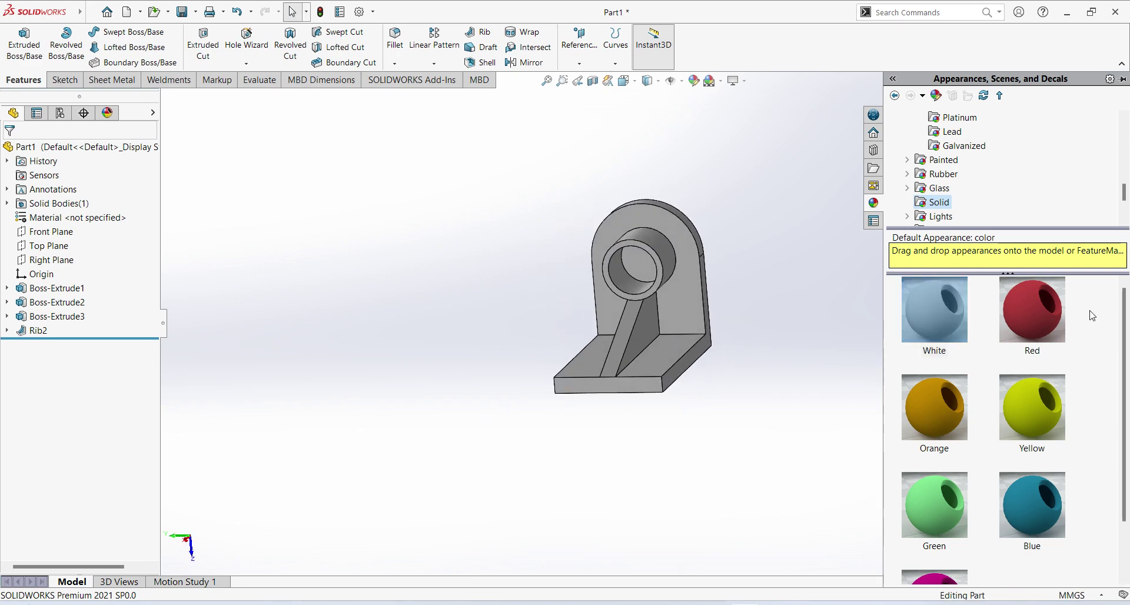
pyautogui.doubleClick(1029, 327)
# Step: Preview Orange, Yellow, Green, Blue and Pink solid colours on the part
pyautogui.moveTo(645, 423); pyautogui.dragTo(625, 418, button='middle')
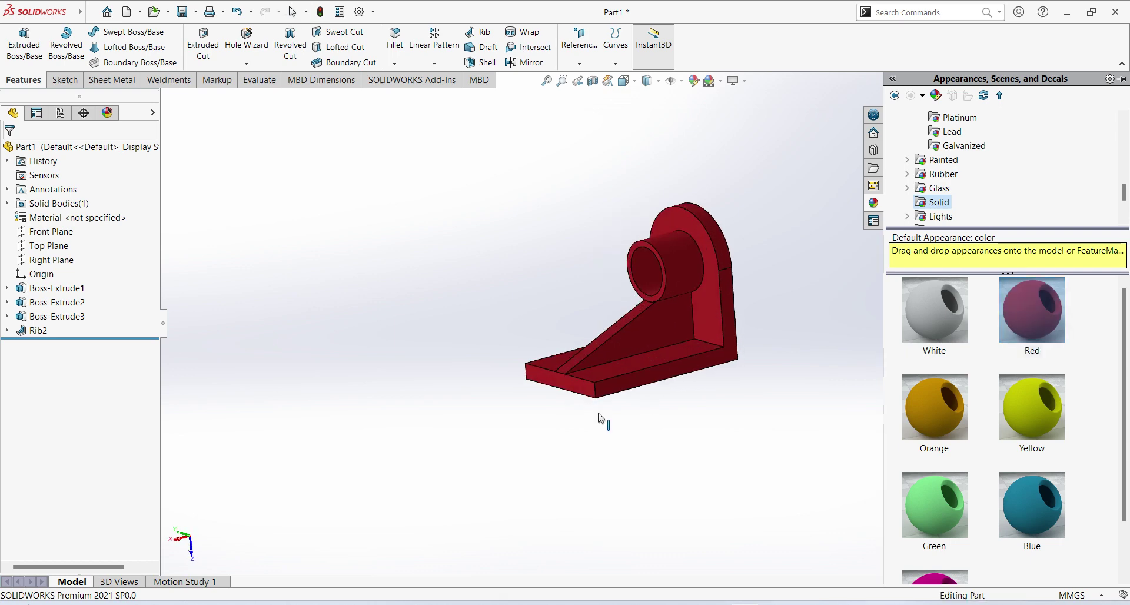
pyautogui.doubleClick(952, 421)
pyautogui.doubleClick(1026, 443)
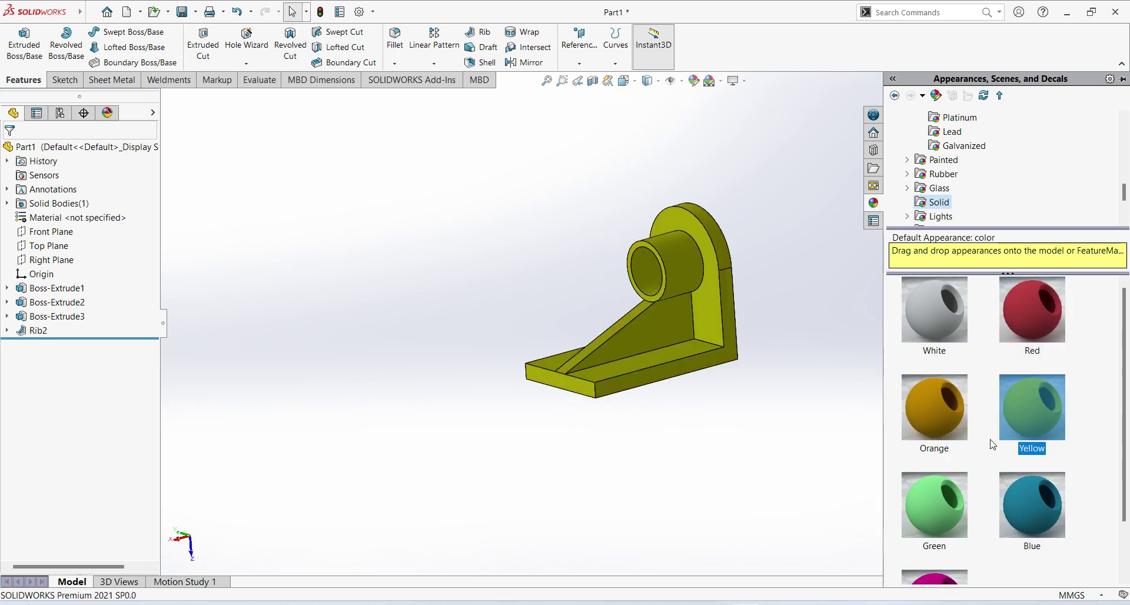
pyautogui.doubleClick(924, 507)
pyautogui.scroll(-1, 977, 432)
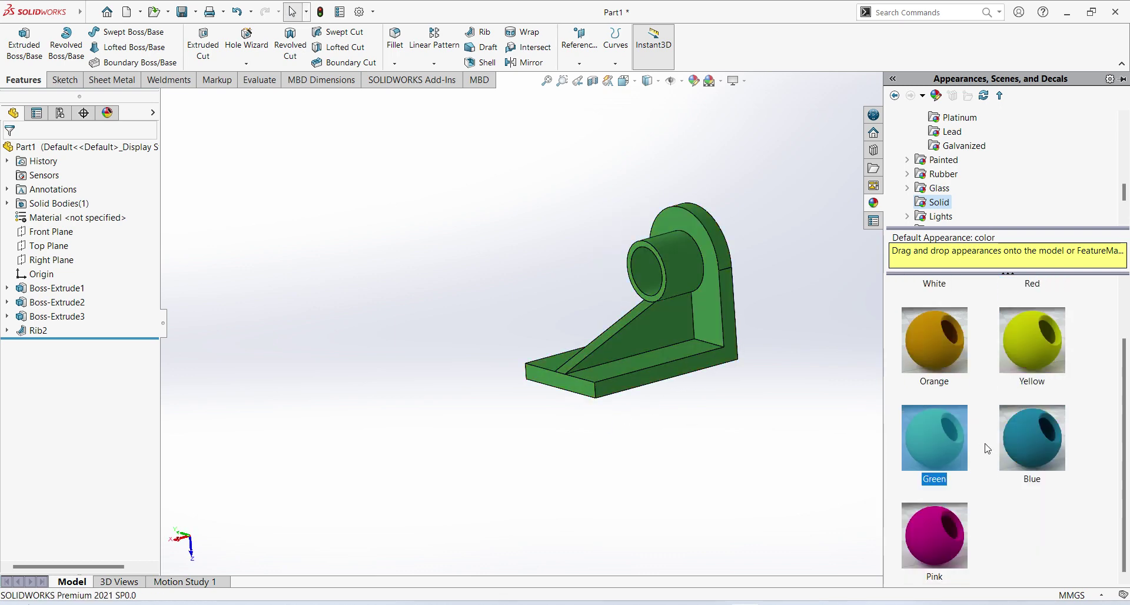
pyautogui.doubleClick(1025, 436)
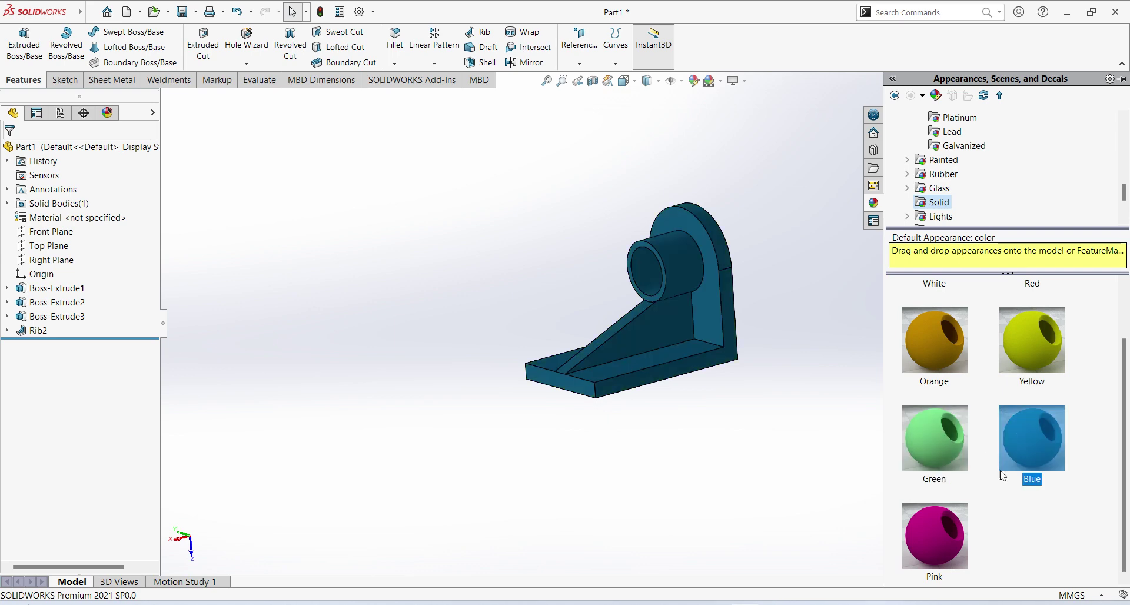
pyautogui.doubleClick(927, 549)
pyautogui.scroll(1, 1005, 426)
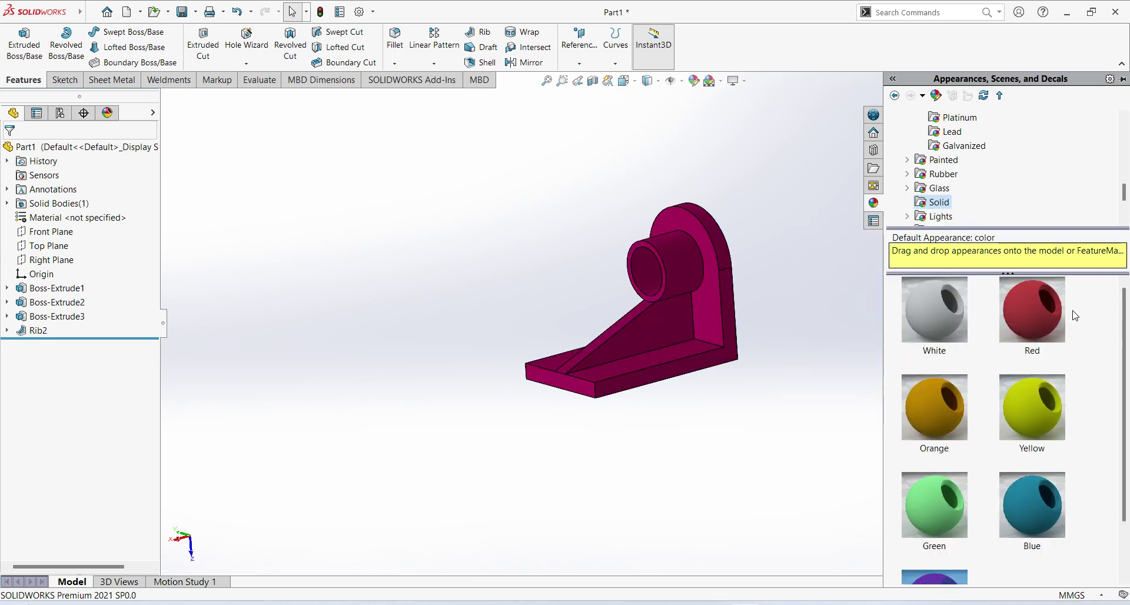
# Step: Drag the Red solid swatch onto the bracket to apply it
pyautogui.click(1040, 316)
pyautogui.moveTo(1040, 316); pyautogui.dragTo(758, 281)
pyautogui.scroll(-3, 674, 298)
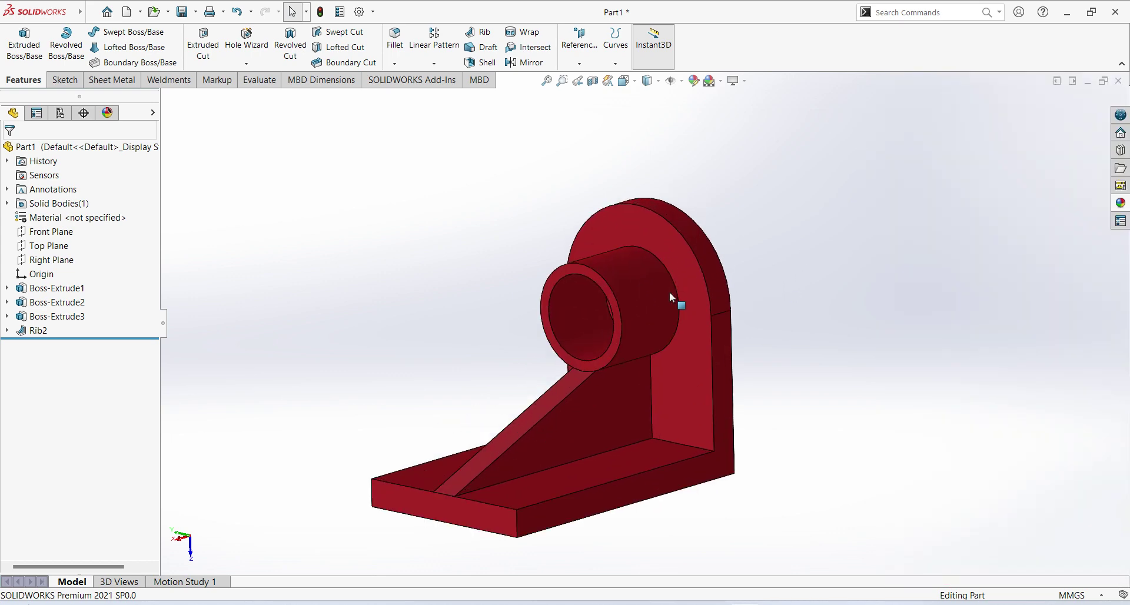
pyautogui.scroll(2, 759, 356)
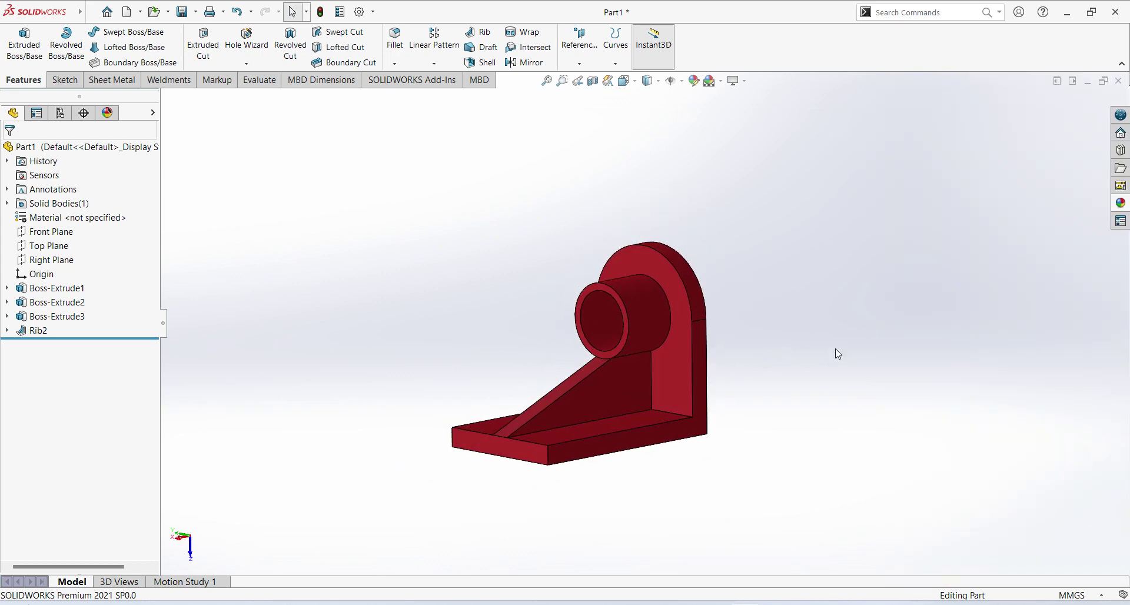